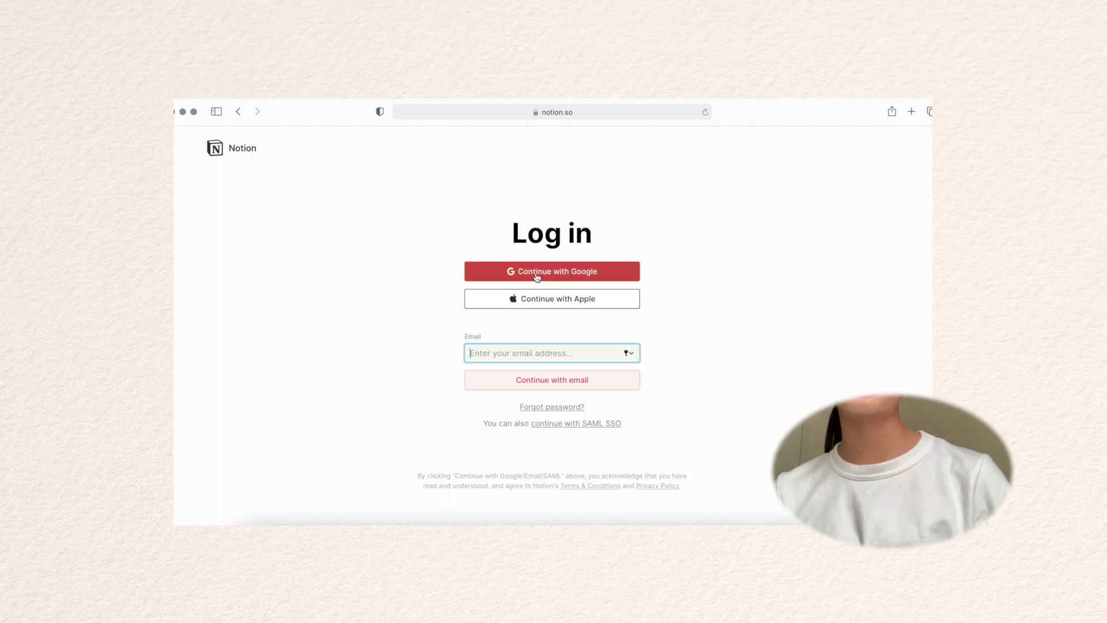
Step: Sign up for Notion with the Google account and set the suggested strong password for the new account
{"action": "left_click", "coordinate": [536, 277]}
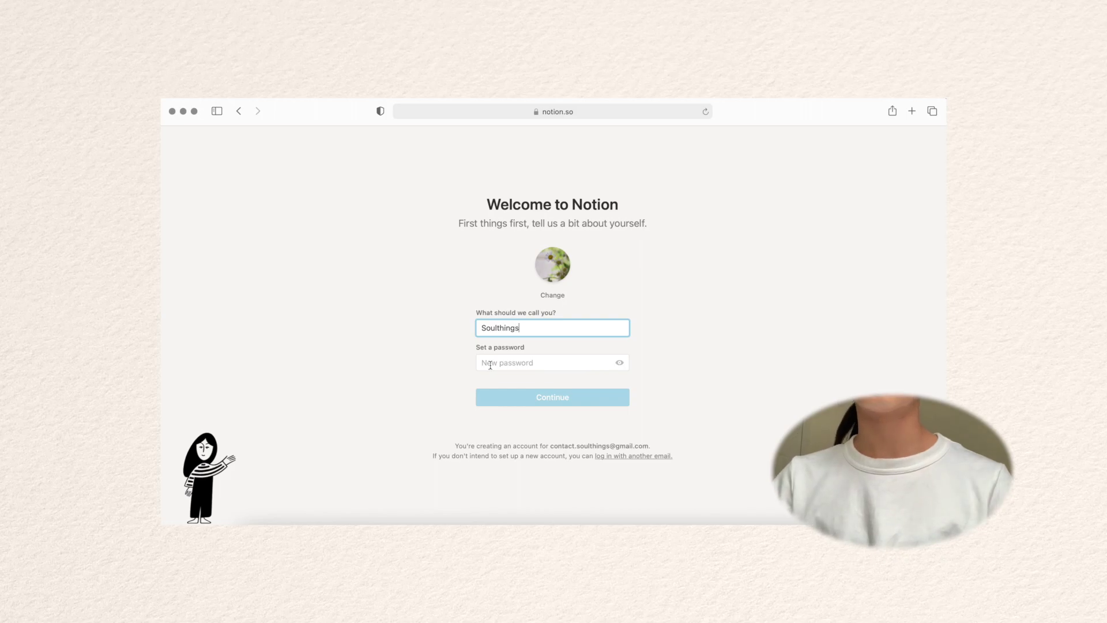
{"action": "left_click", "coordinate": [487, 364]}
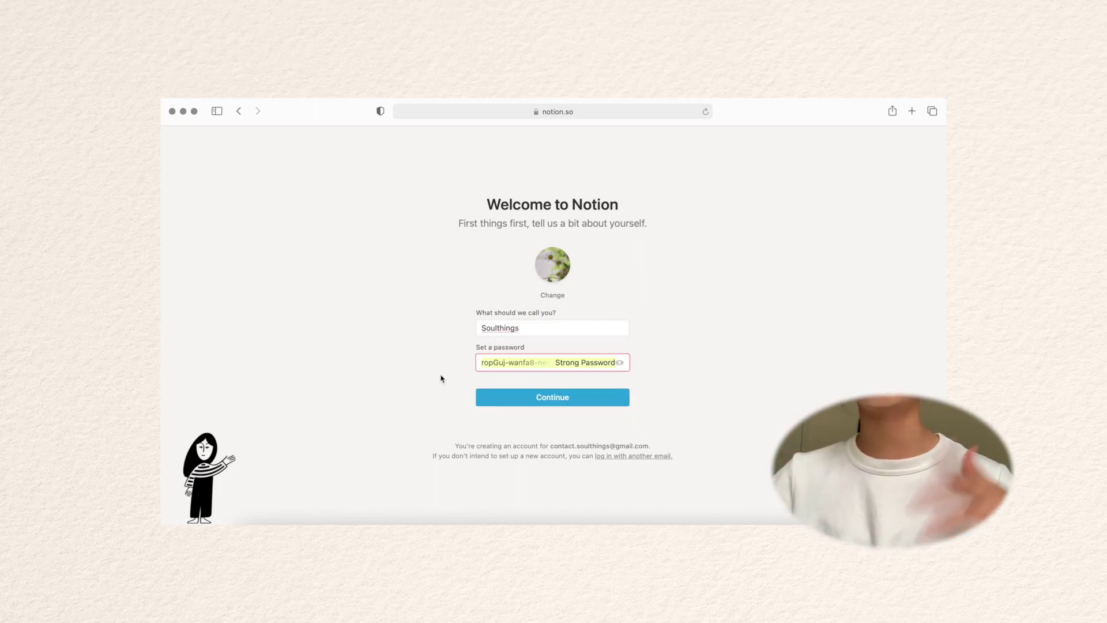
{"action": "left_click", "coordinate": [507, 397]}
Step: Choose the For myself usage plan and continue into Notion
{"action": "left_click", "coordinate": [640, 344]}
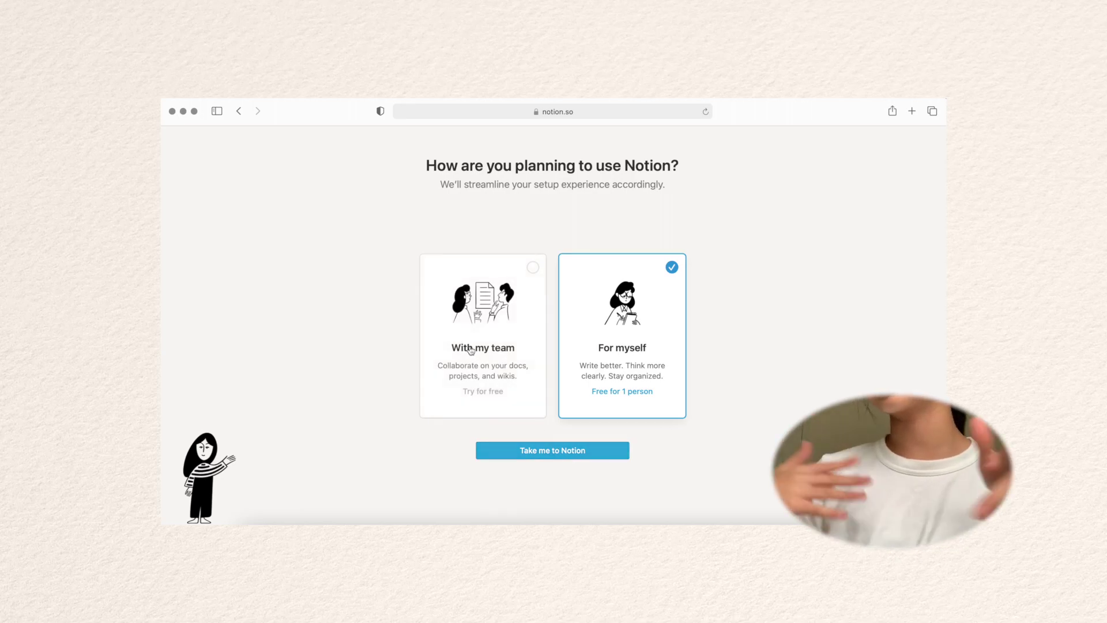
{"action": "left_click", "coordinate": [563, 451]}
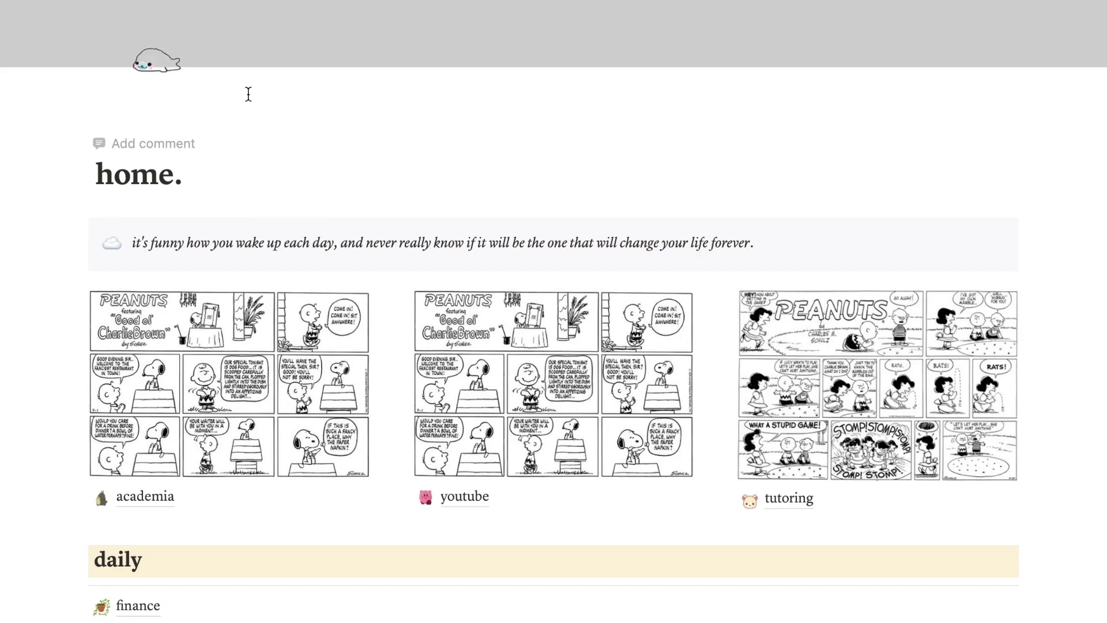
Step: Look through the home page: its cover, quote, linked pages, daily section, progress bars, daily habits table and to-do list
{"action": "scroll", "coordinate": [173, 91], "scroll_direction": "up", "scroll_amount": 2}
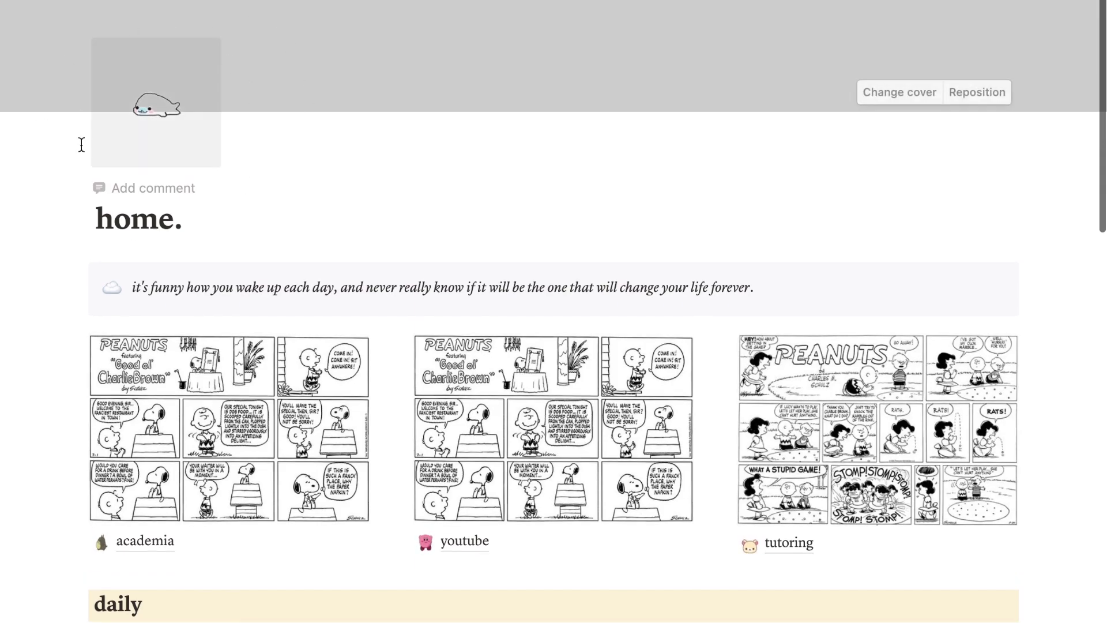
{"action": "scroll", "coordinate": [247, 118], "scroll_direction": "down", "scroll_amount": 2}
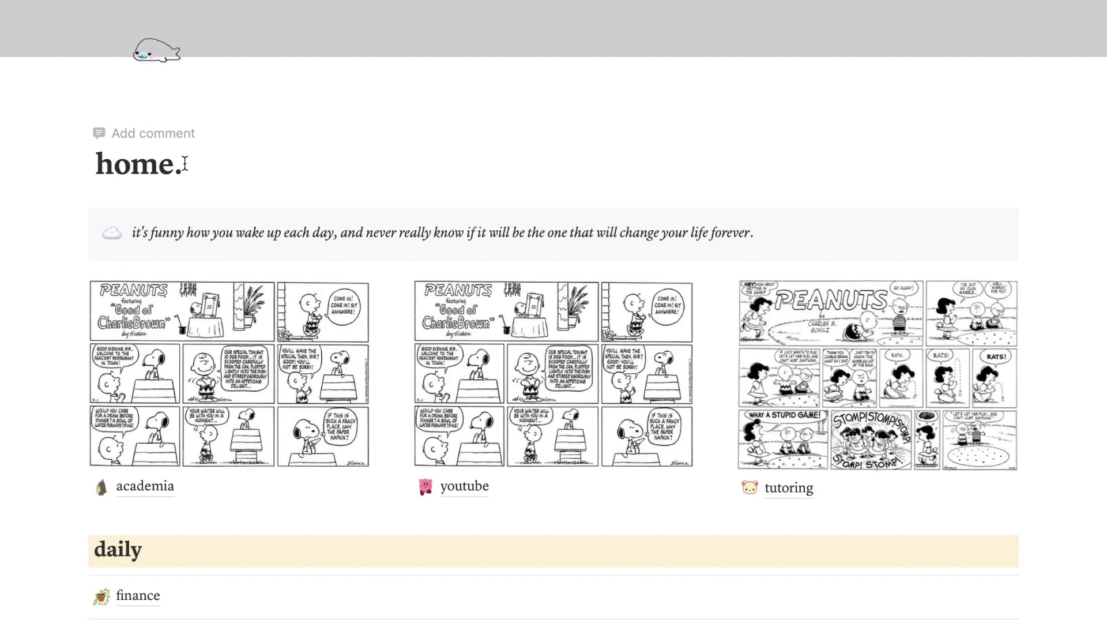
{"action": "scroll", "coordinate": [251, 163], "scroll_direction": "down", "scroll_amount": 2}
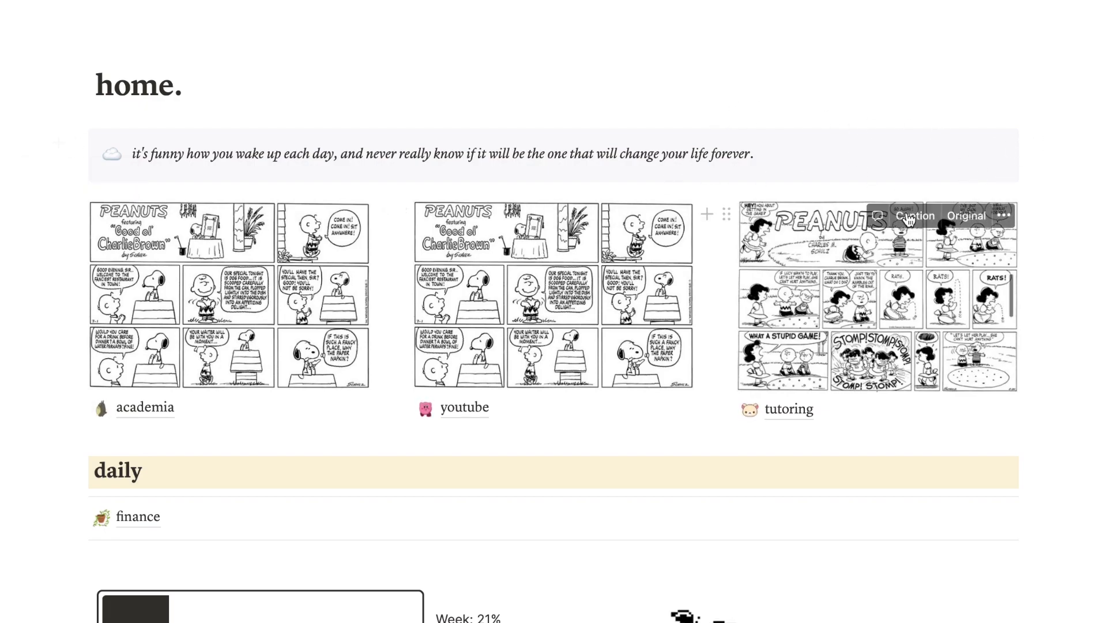
{"action": "scroll", "coordinate": [876, 277], "scroll_direction": "down", "scroll_amount": 3}
{"action": "scroll", "coordinate": [289, 298], "scroll_direction": "down", "scroll_amount": 1}
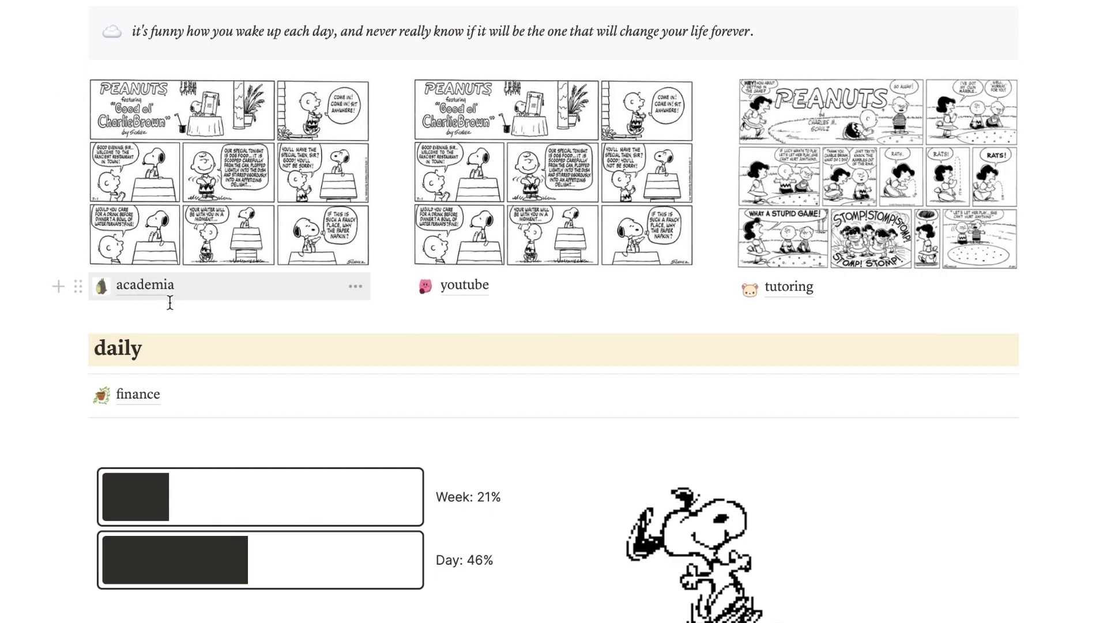
{"action": "scroll", "coordinate": [799, 307], "scroll_direction": "down", "scroll_amount": 3}
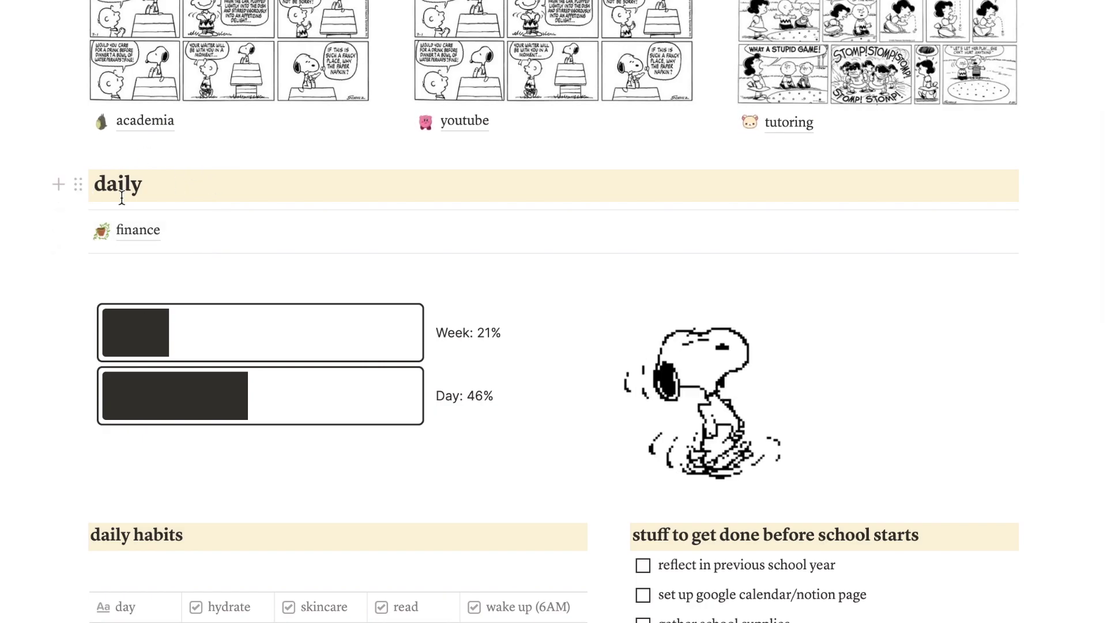
{"action": "scroll", "coordinate": [122, 196], "scroll_direction": "down", "scroll_amount": 2}
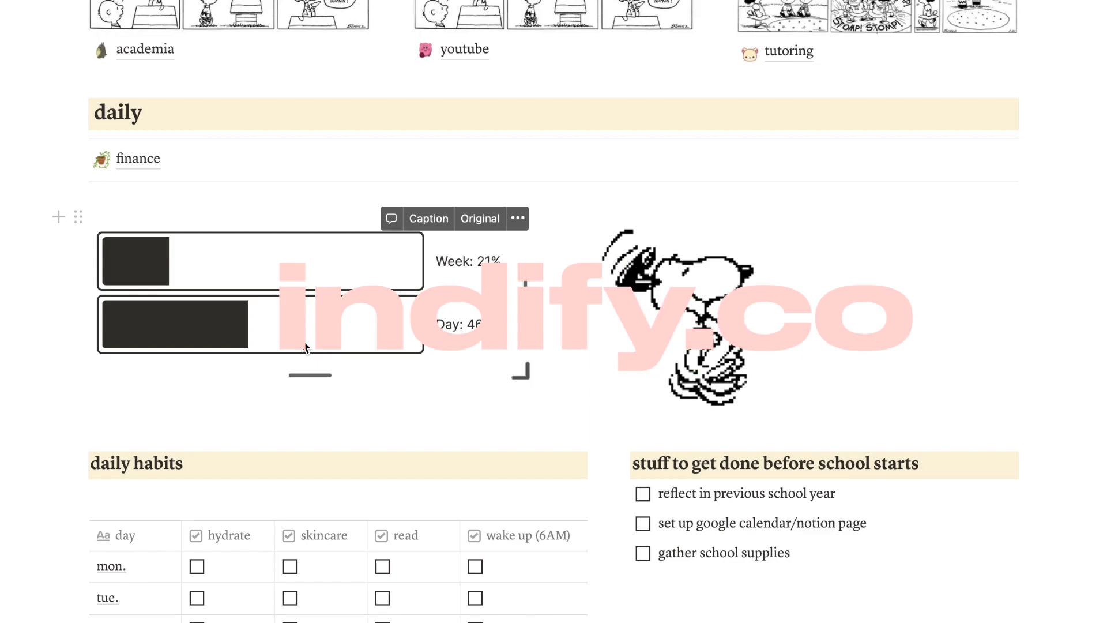
{"action": "scroll", "coordinate": [606, 240], "scroll_direction": "down", "scroll_amount": 3}
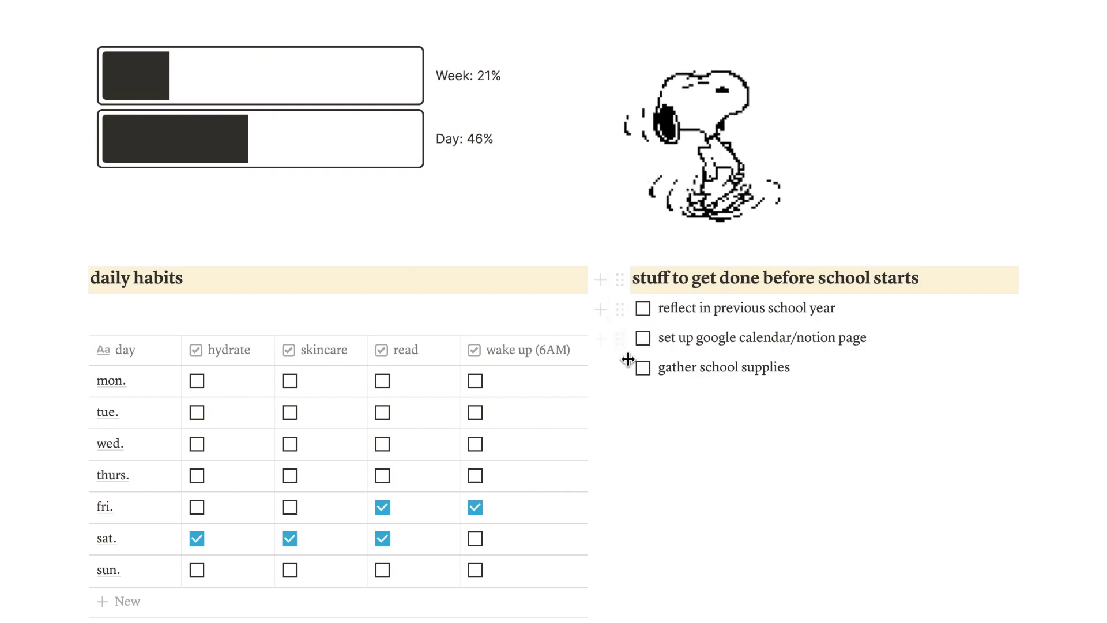
{"action": "scroll", "coordinate": [693, 389], "scroll_direction": "down", "scroll_amount": 8}
{"action": "scroll", "coordinate": [691, 388], "scroll_direction": "up", "scroll_amount": 7}
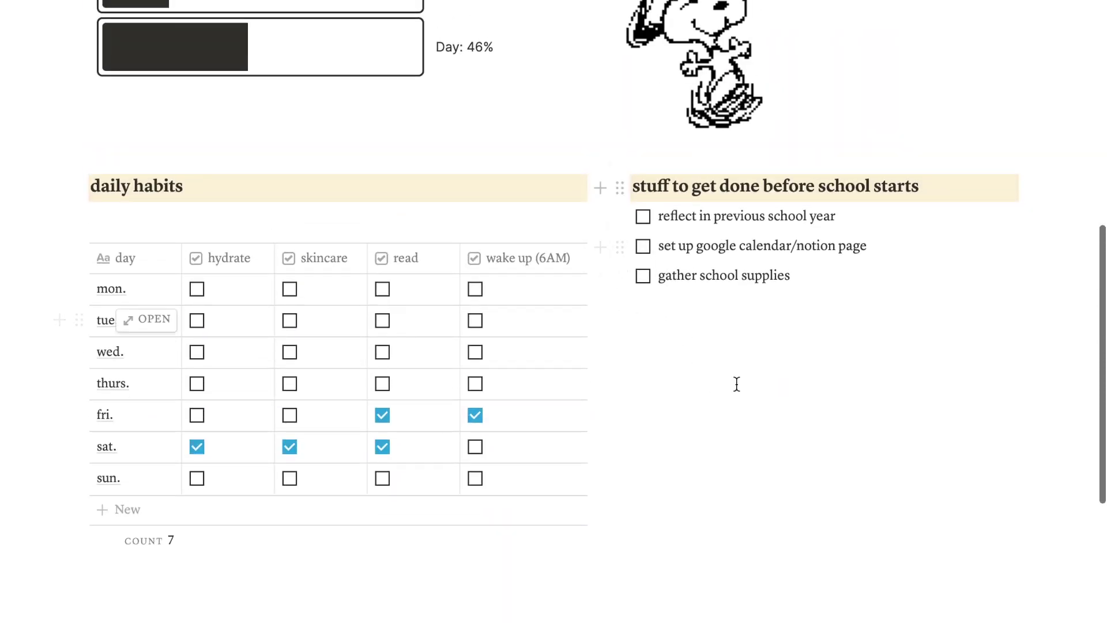
{"action": "scroll", "coordinate": [724, 420], "scroll_direction": "up", "scroll_amount": 10}
{"action": "left_click", "coordinate": [553, 173]}
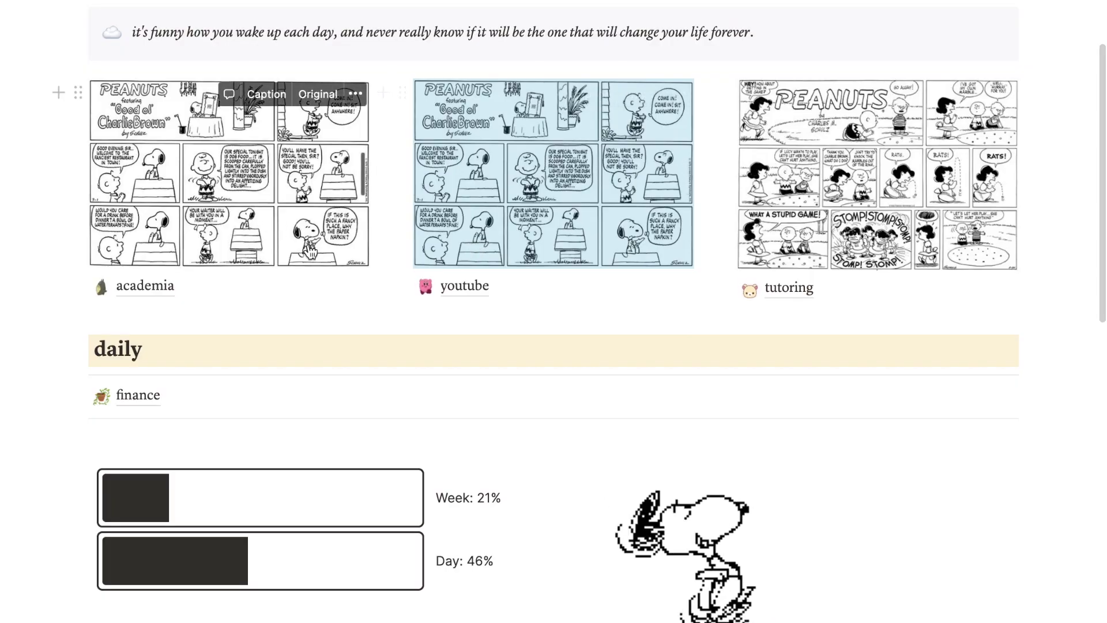
Step: Open the academia page and examine its planner links, academic calendar, quick to-do list, goal setting and courses sections
{"action": "left_click", "coordinate": [131, 287]}
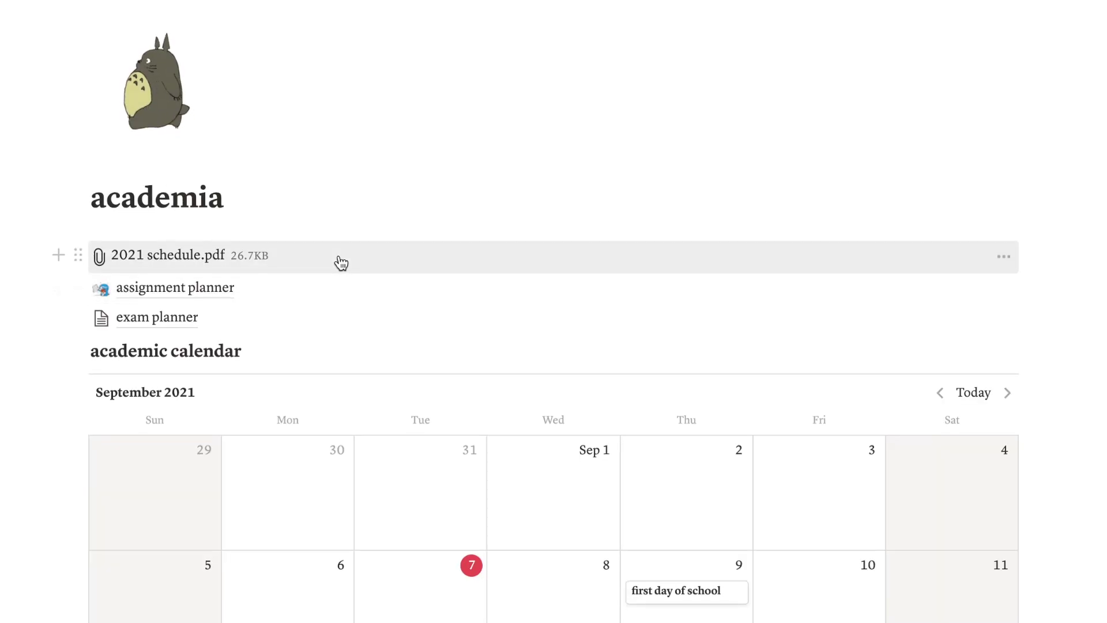
{"action": "scroll", "coordinate": [341, 263], "scroll_direction": "down", "scroll_amount": 1}
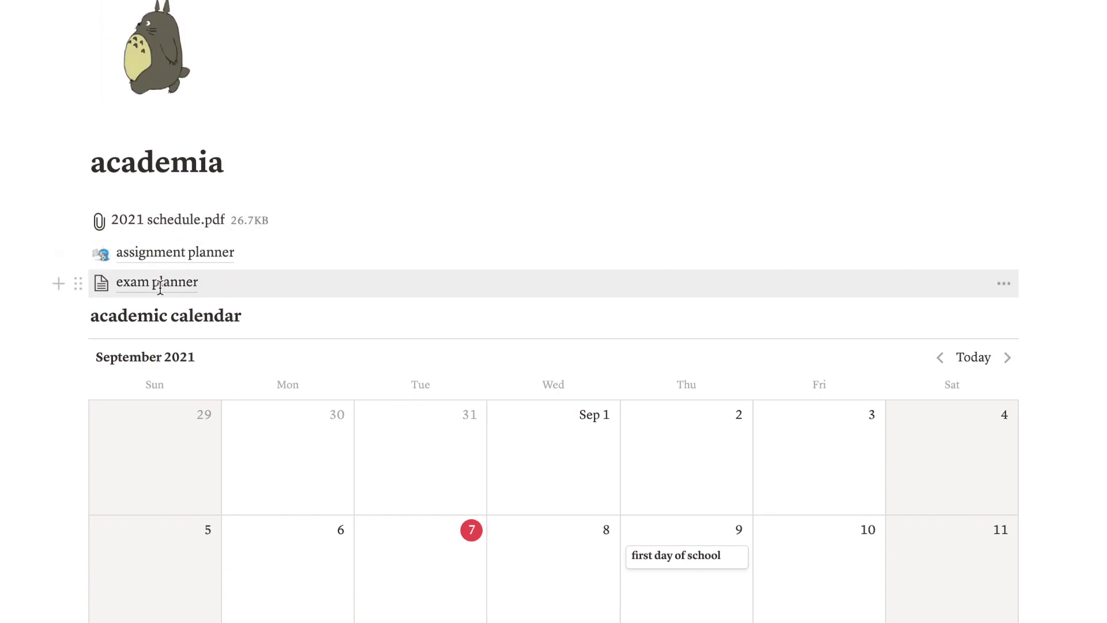
{"action": "scroll", "coordinate": [162, 293], "scroll_direction": "down", "scroll_amount": 4}
{"action": "scroll", "coordinate": [72, 251], "scroll_direction": "down", "scroll_amount": 6}
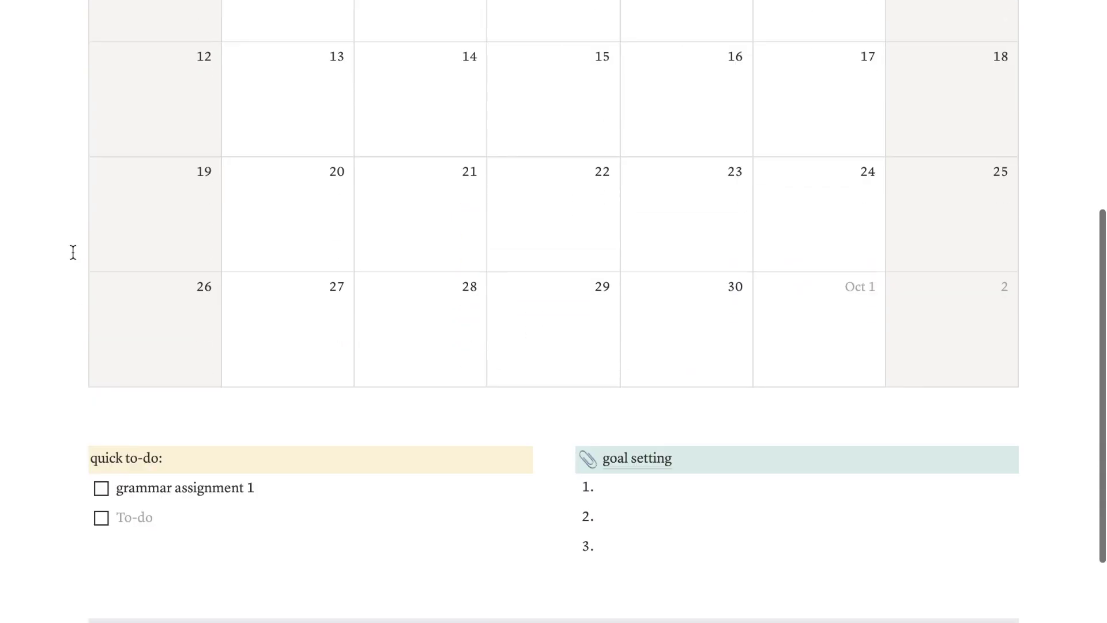
{"action": "scroll", "coordinate": [73, 252], "scroll_direction": "down", "scroll_amount": 2}
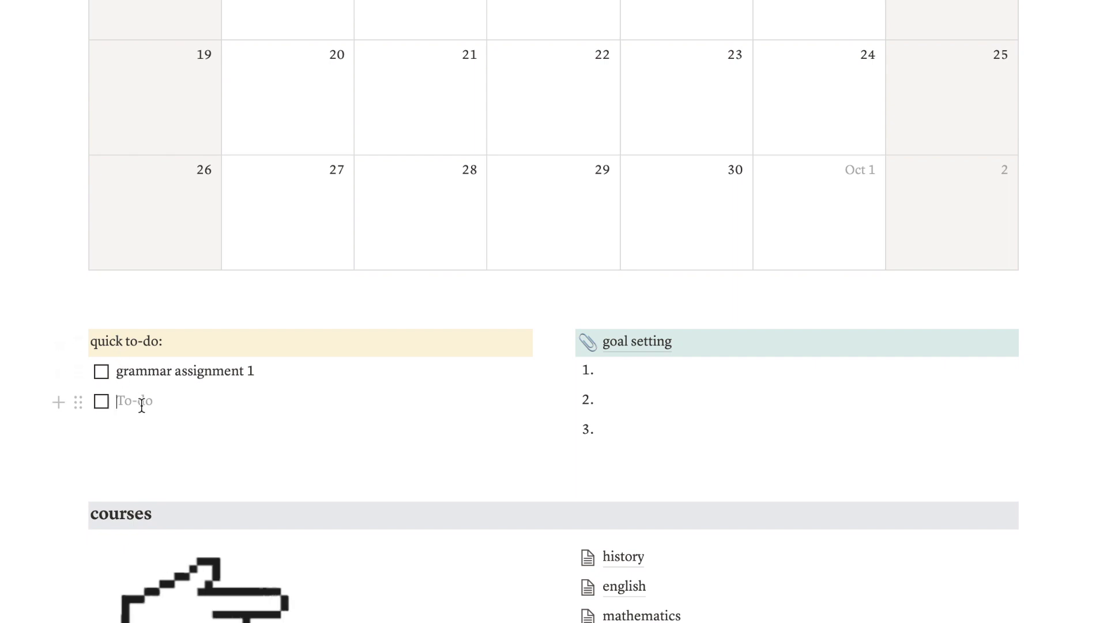
{"action": "scroll", "coordinate": [141, 404], "scroll_direction": "up", "scroll_amount": 10}
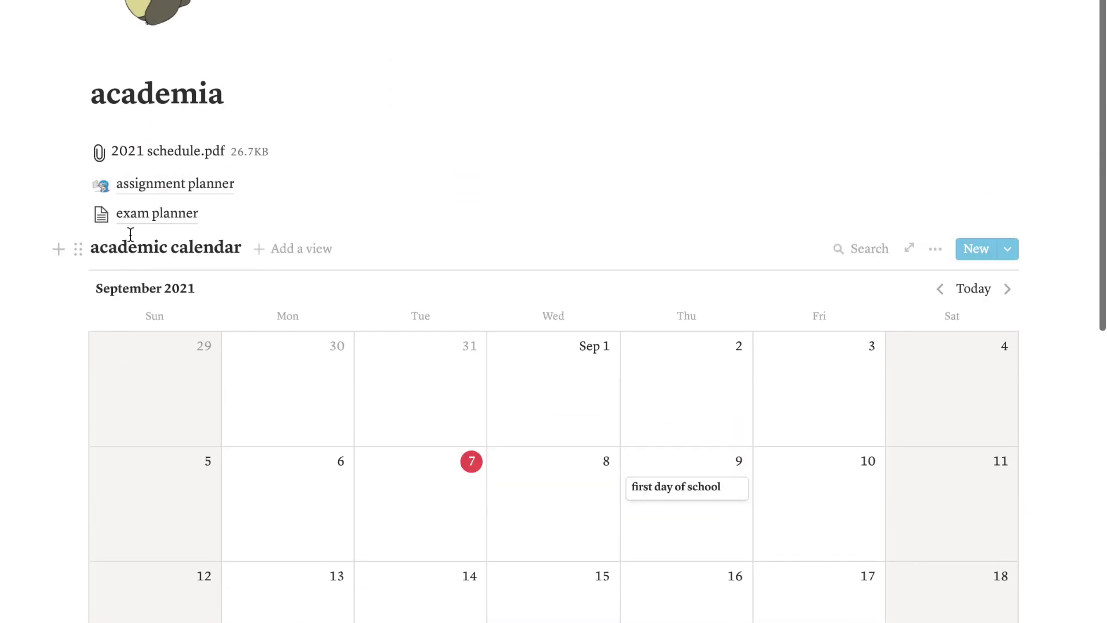
{"action": "scroll", "coordinate": [127, 185], "scroll_direction": "down", "scroll_amount": 13}
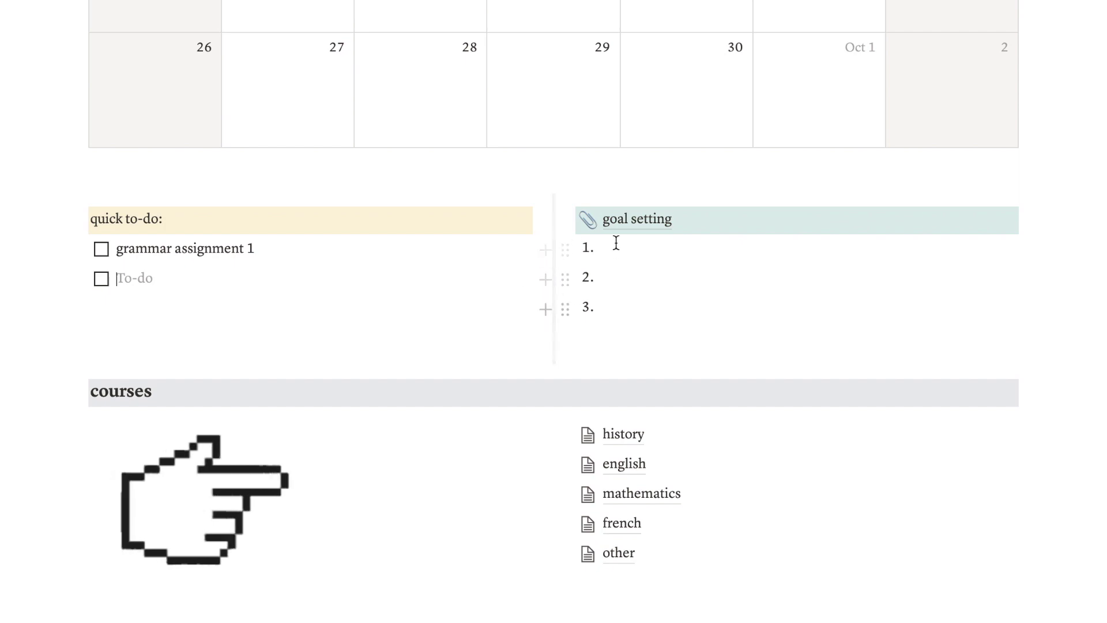
{"action": "scroll", "coordinate": [613, 206], "scroll_direction": "down", "scroll_amount": 2}
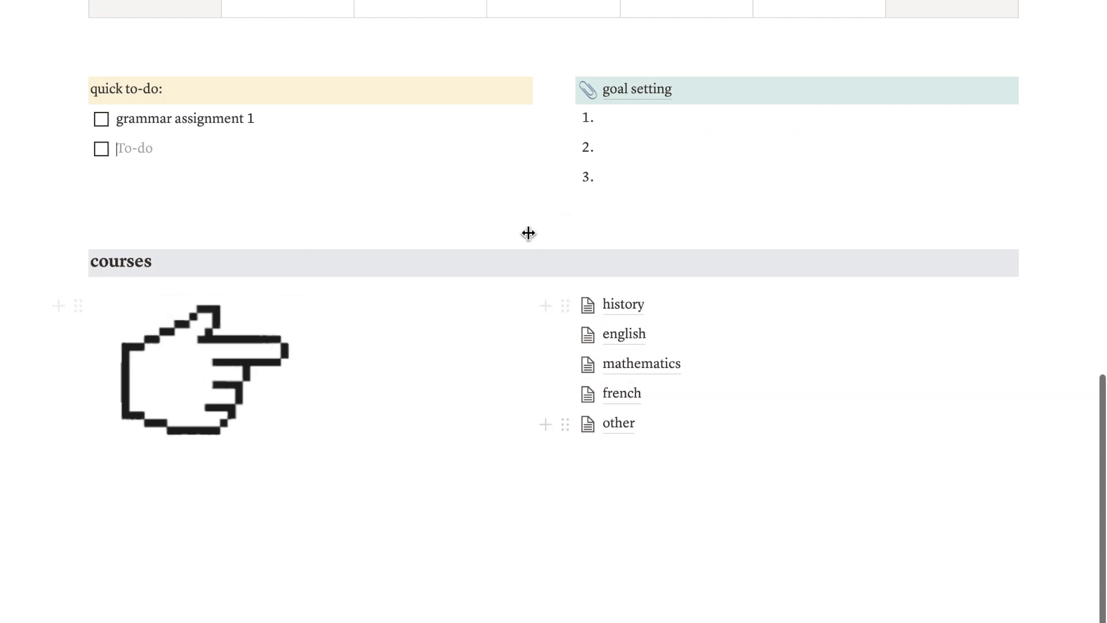
Step: Open the history course page and examine its instructor details, notes table and resources/readings table
{"action": "left_click", "coordinate": [631, 307]}
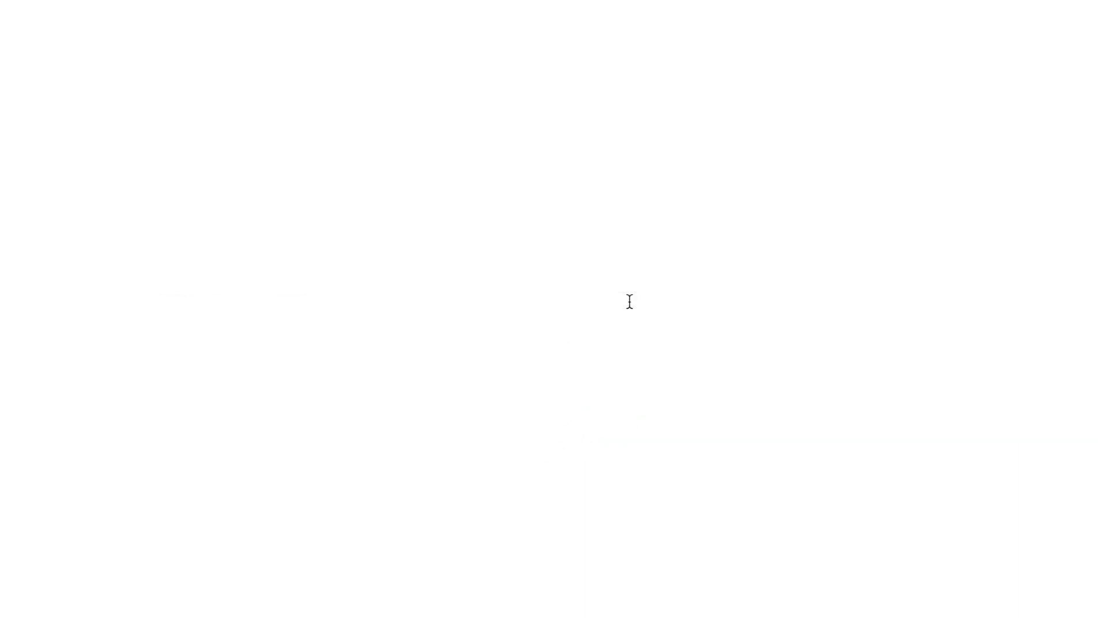
{"action": "scroll", "coordinate": [627, 301], "scroll_direction": "down", "scroll_amount": 6}
{"action": "scroll", "coordinate": [629, 301], "scroll_direction": "up", "scroll_amount": 4}
{"action": "scroll", "coordinate": [629, 301], "scroll_direction": "up", "scroll_amount": 1}
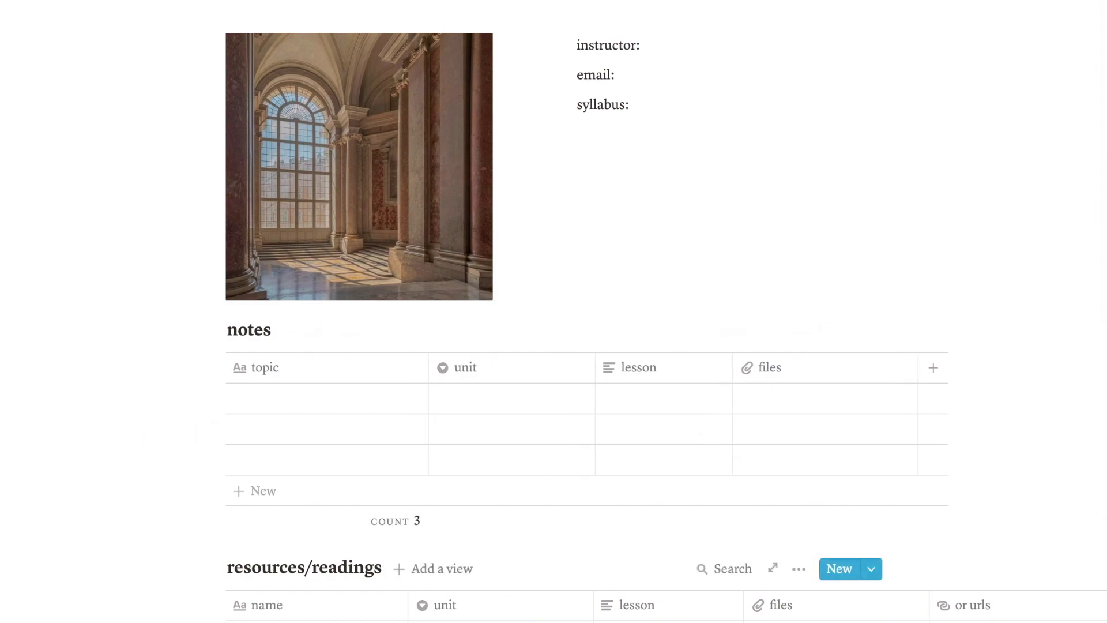
{"action": "scroll", "coordinate": [628, 323], "scroll_direction": "up", "scroll_amount": 2}
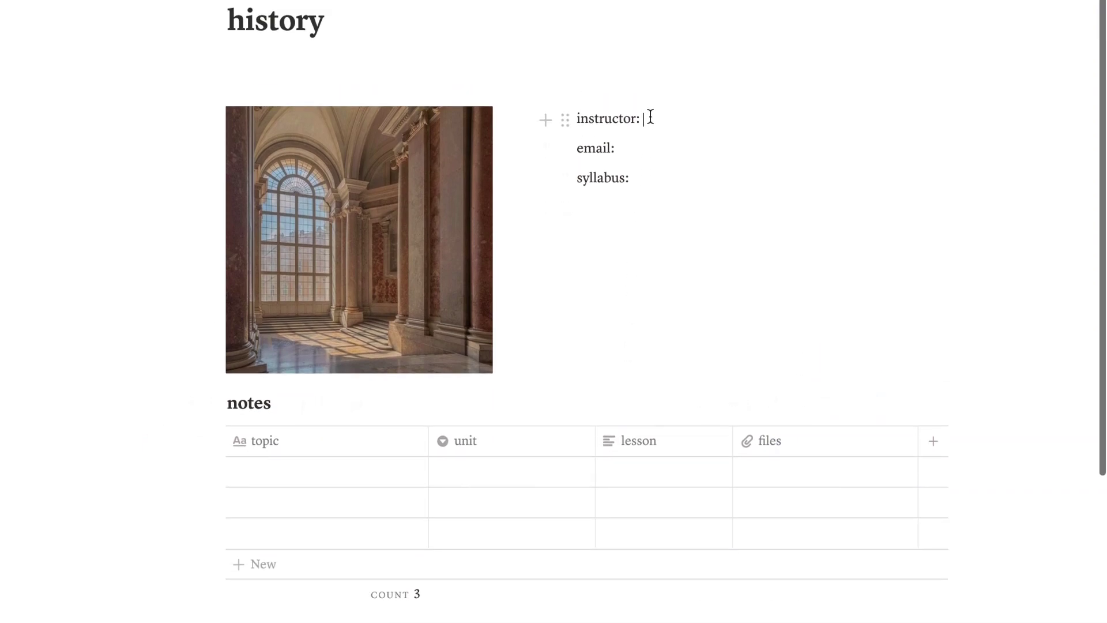
{"action": "left_click", "coordinate": [643, 179]}
{"action": "scroll", "coordinate": [643, 179], "scroll_direction": "down", "scroll_amount": 3}
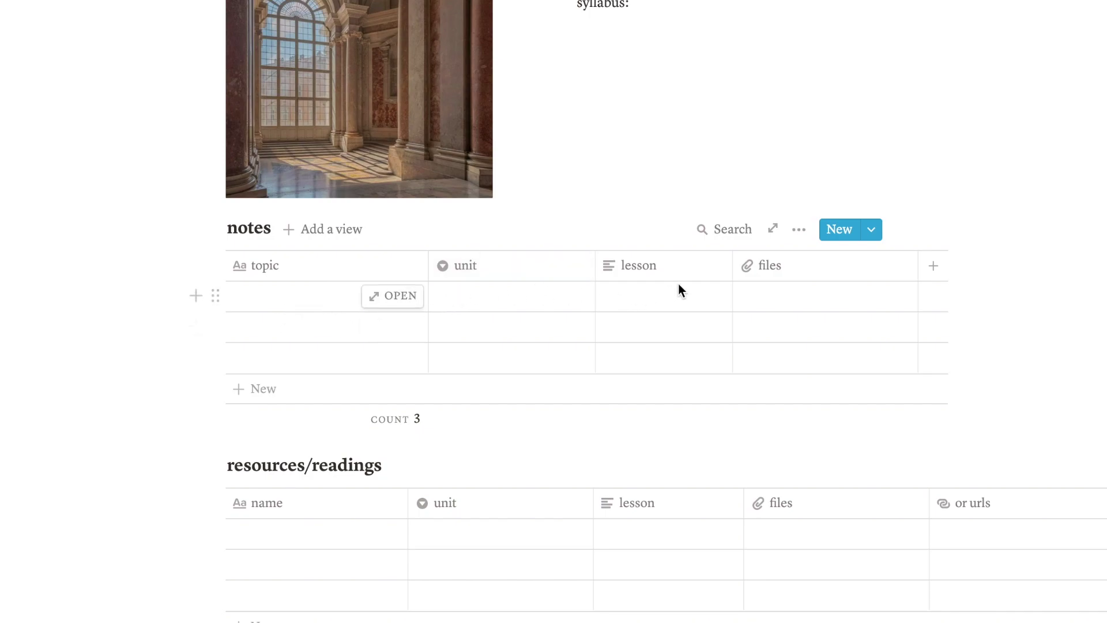
{"action": "scroll", "coordinate": [773, 293], "scroll_direction": "down", "scroll_amount": 4}
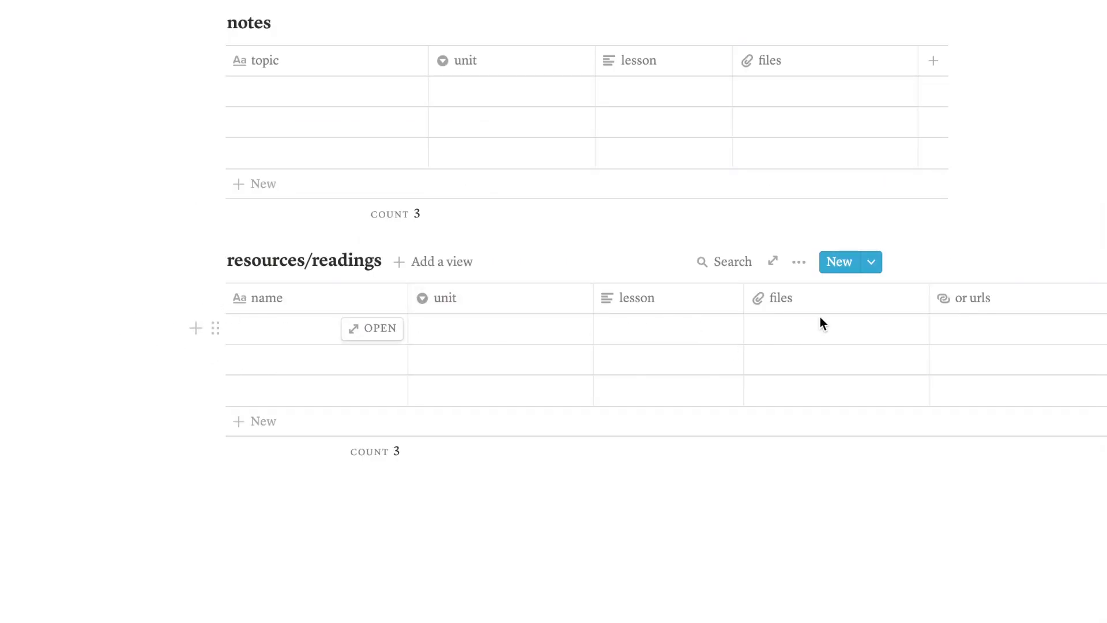
{"action": "scroll", "coordinate": [820, 316], "scroll_direction": "up", "scroll_amount": 7}
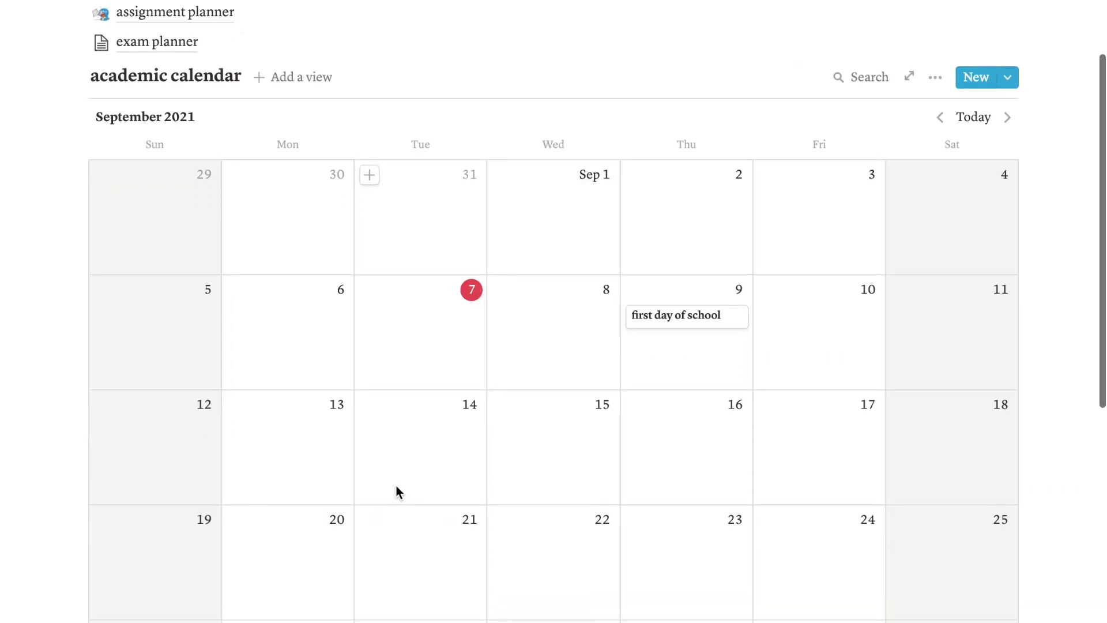
Step: Return to the academia page, open the assignment planner and examine its due dates table and late assignments list
{"action": "scroll", "coordinate": [396, 486], "scroll_direction": "down", "scroll_amount": 1}
{"action": "scroll", "coordinate": [394, 482], "scroll_direction": "up", "scroll_amount": 4}
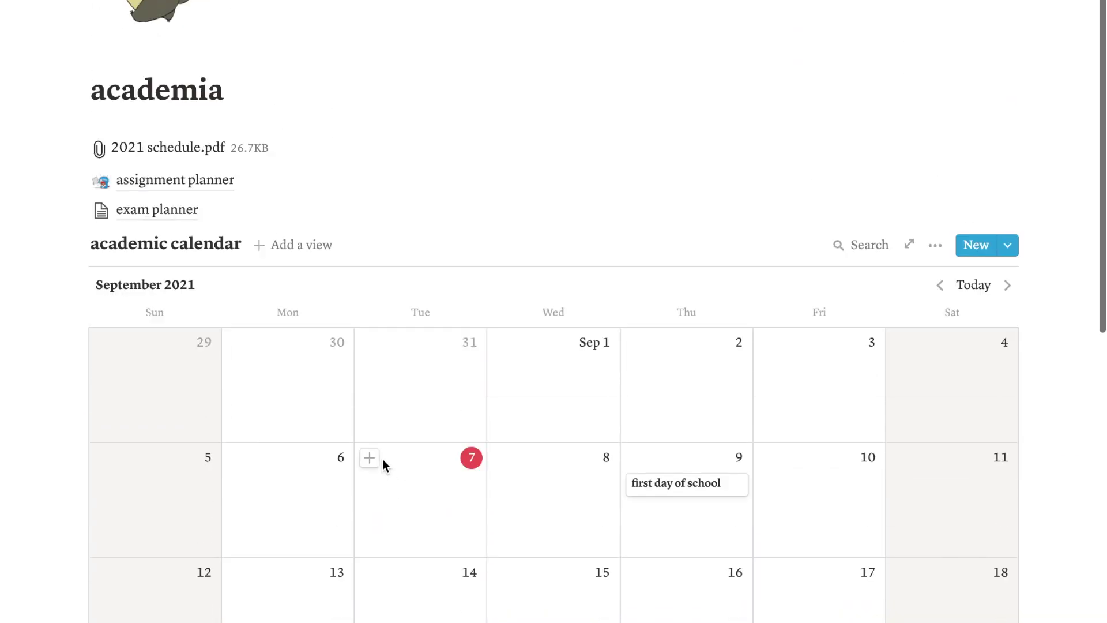
{"action": "left_click", "coordinate": [170, 183]}
{"action": "scroll", "coordinate": [248, 317], "scroll_direction": "down", "scroll_amount": 1}
{"action": "scroll", "coordinate": [270, 339], "scroll_direction": "up", "scroll_amount": 1}
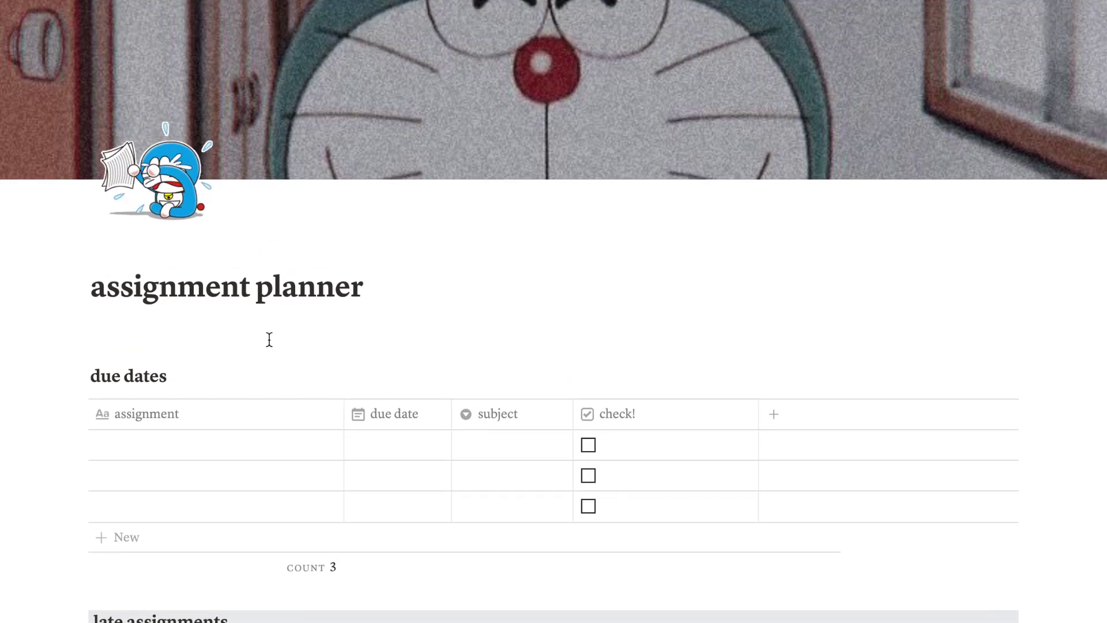
{"action": "scroll", "coordinate": [269, 339], "scroll_direction": "down", "scroll_amount": 1}
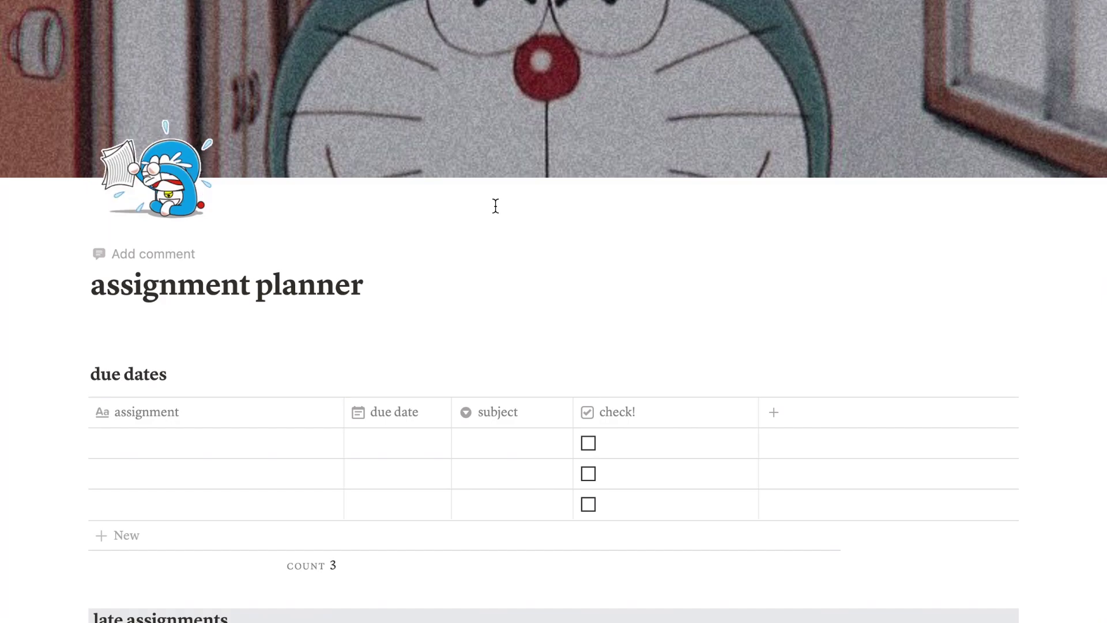
{"action": "scroll", "coordinate": [495, 206], "scroll_direction": "down", "scroll_amount": 4}
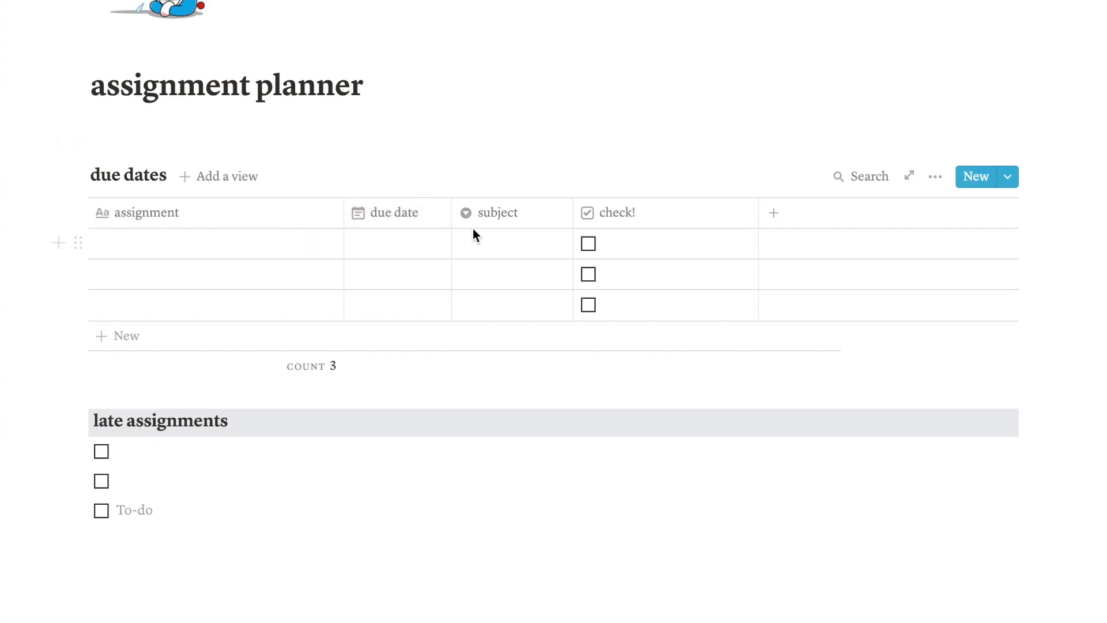
Step: Narrow the check! column of the due dates table in the assignment planner
{"action": "left_click", "coordinate": [593, 238]}
{"action": "left_click_drag", "start_coordinate": [758, 213], "coordinate": [666, 237]}
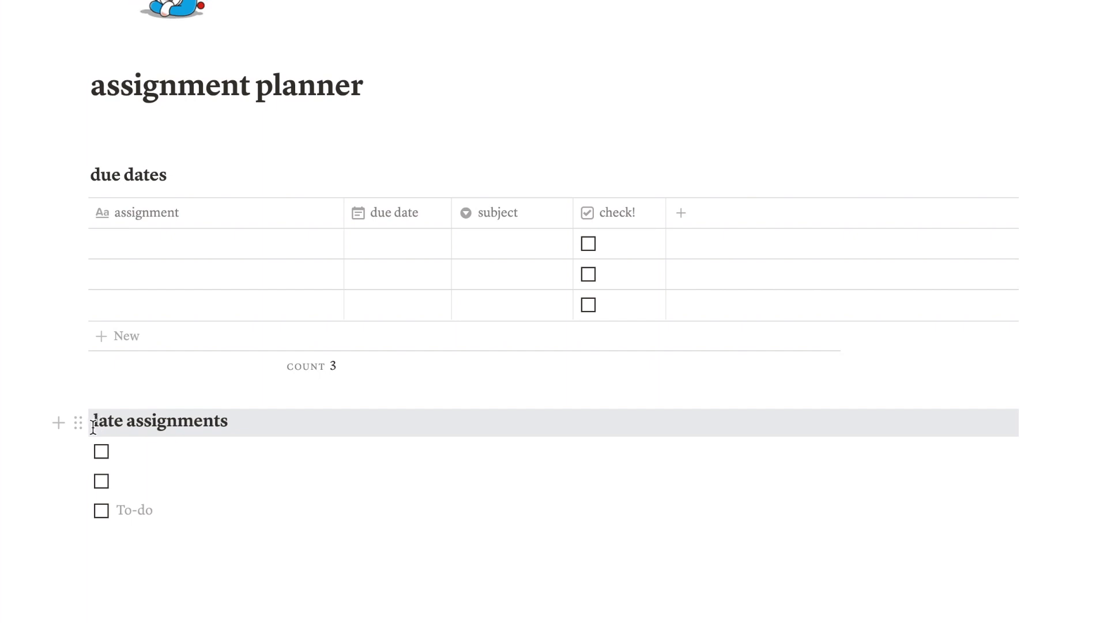
{"action": "left_click", "coordinate": [121, 482]}
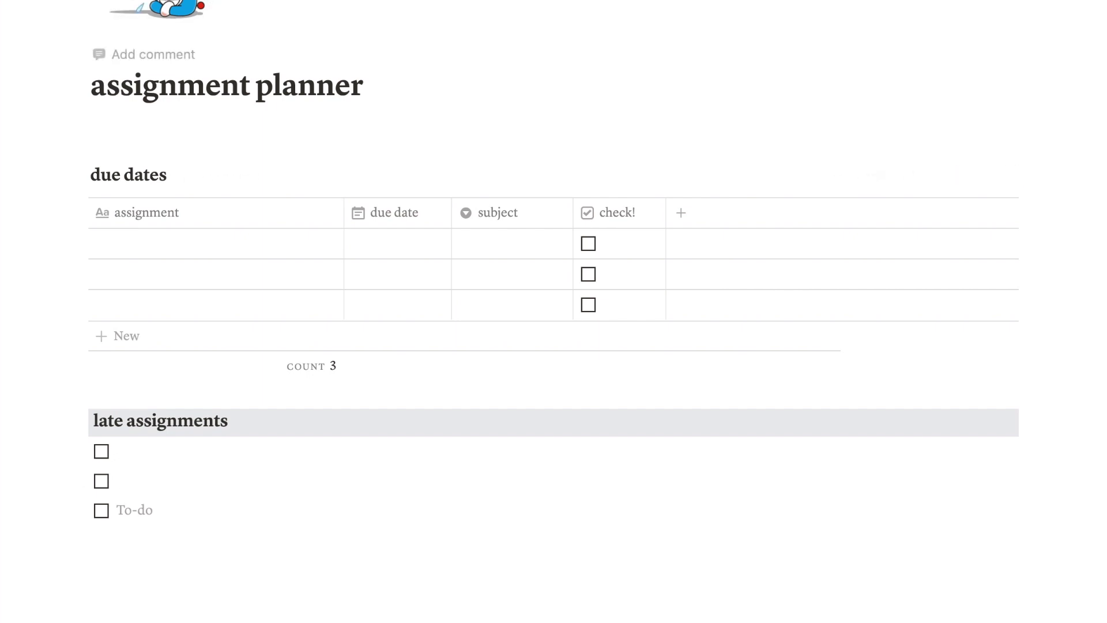
Step: Go back to the academia page, open the exam planner and open the first day cell of the exam 1 table
{"action": "key", "text": "super+bracketleft"}
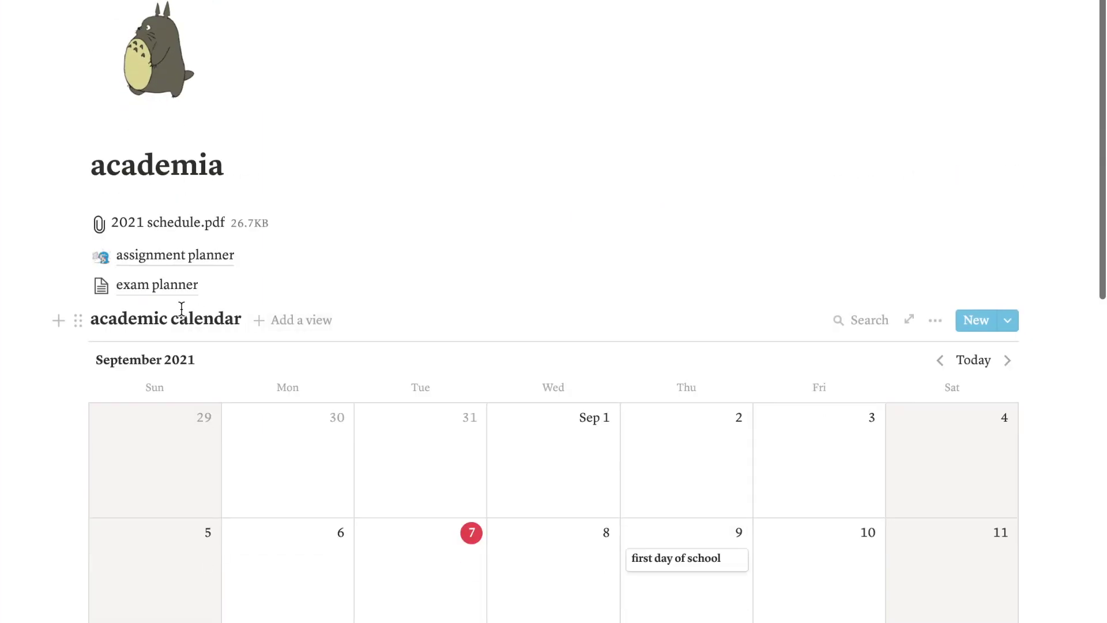
{"action": "left_click", "coordinate": [173, 293]}
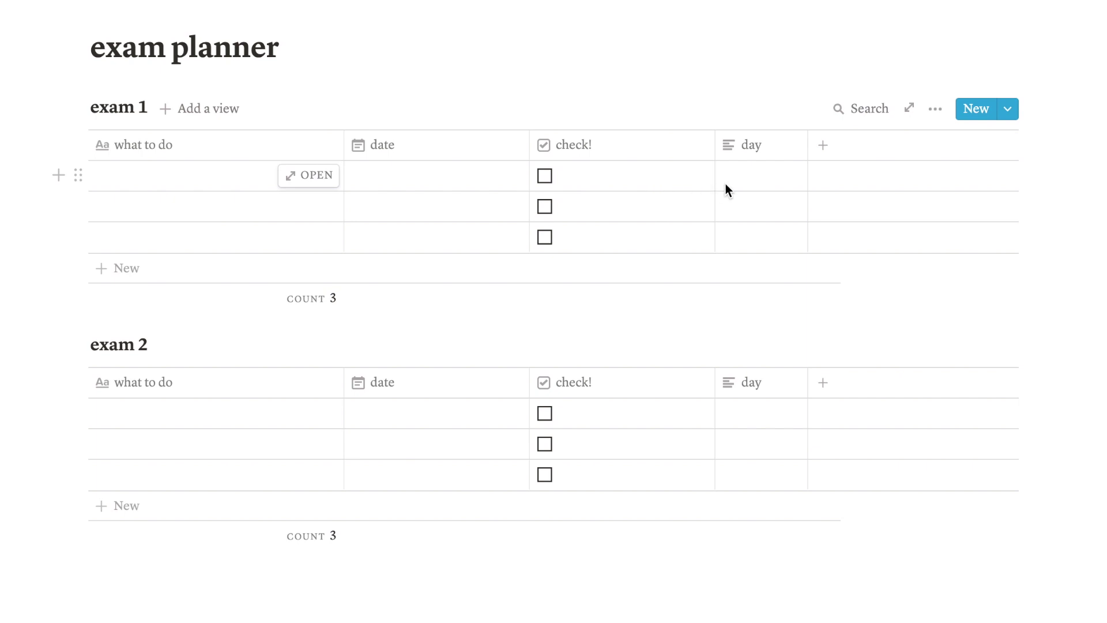
{"action": "left_click", "coordinate": [741, 169]}
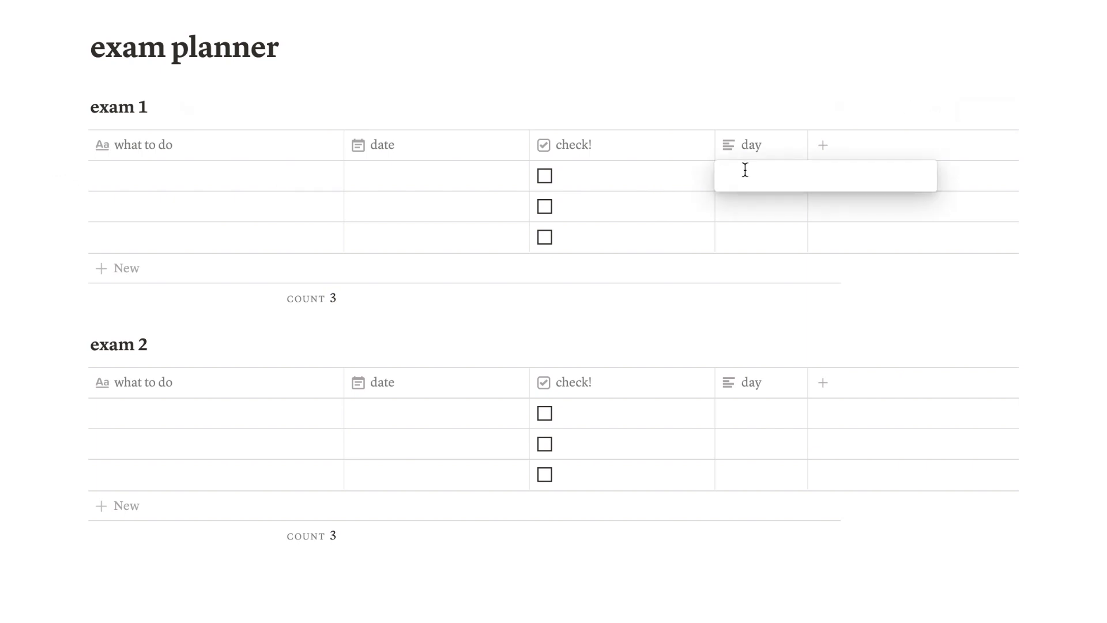
Step: Close the open day cell in the exam planner and go back through the academia page to the home page
{"action": "key", "text": "Escape"}
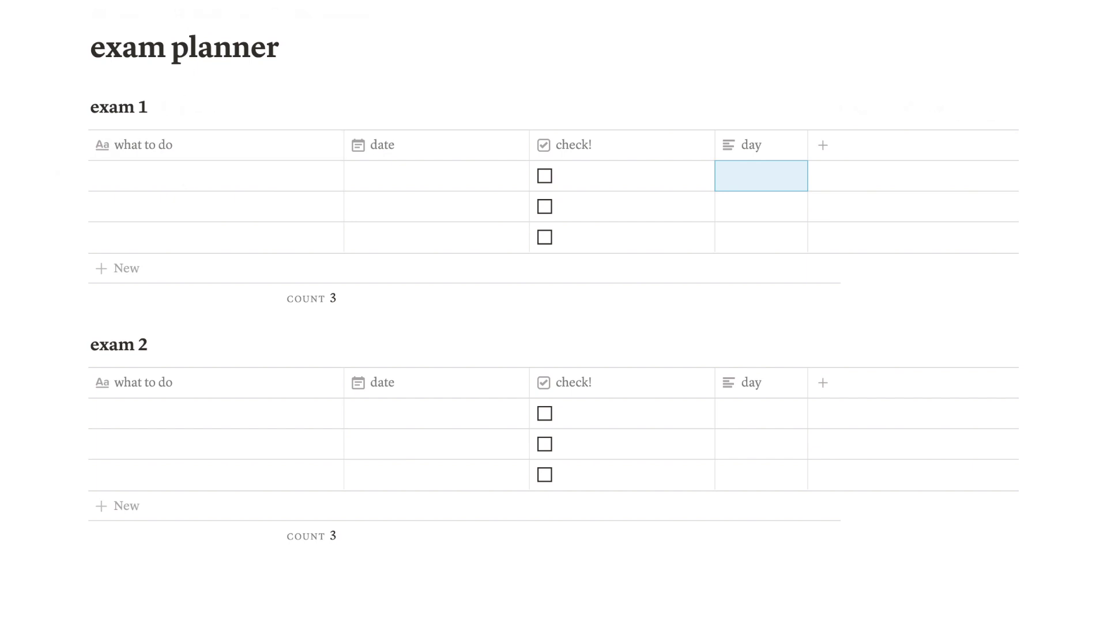
{"action": "key", "text": "ctrl+["}
{"action": "scroll", "coordinate": [174, 150], "scroll_direction": "down", "scroll_amount": 10}
{"action": "scroll", "coordinate": [174, 150], "scroll_direction": "up", "scroll_amount": 20}
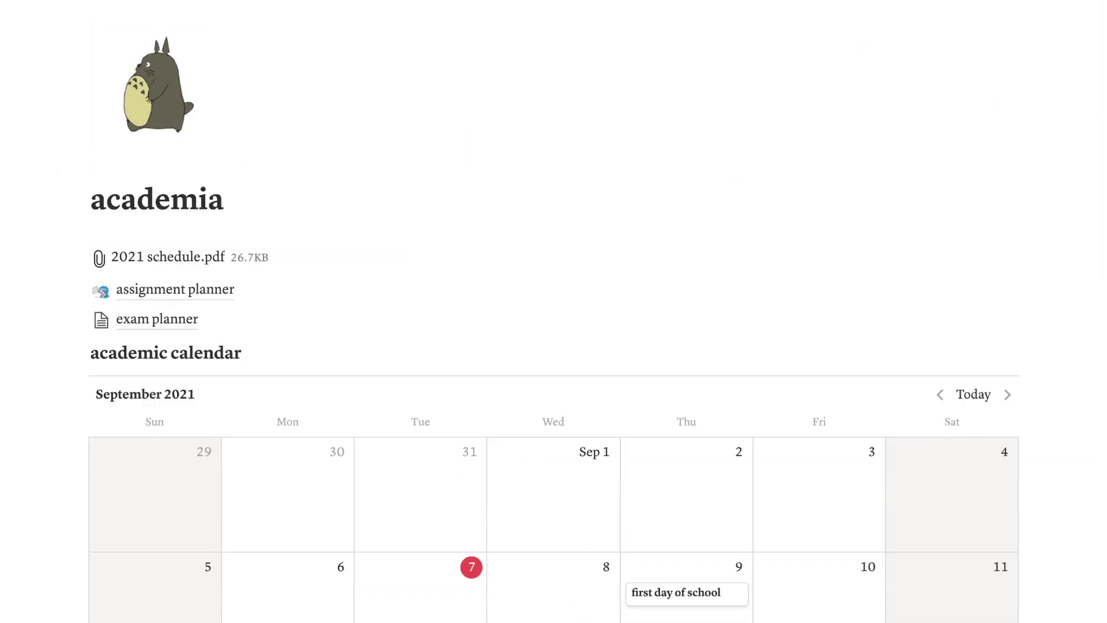
{"action": "key", "text": "ctrl+["}
{"action": "scroll", "coordinate": [441, 474], "scroll_direction": "down", "scroll_amount": 3}
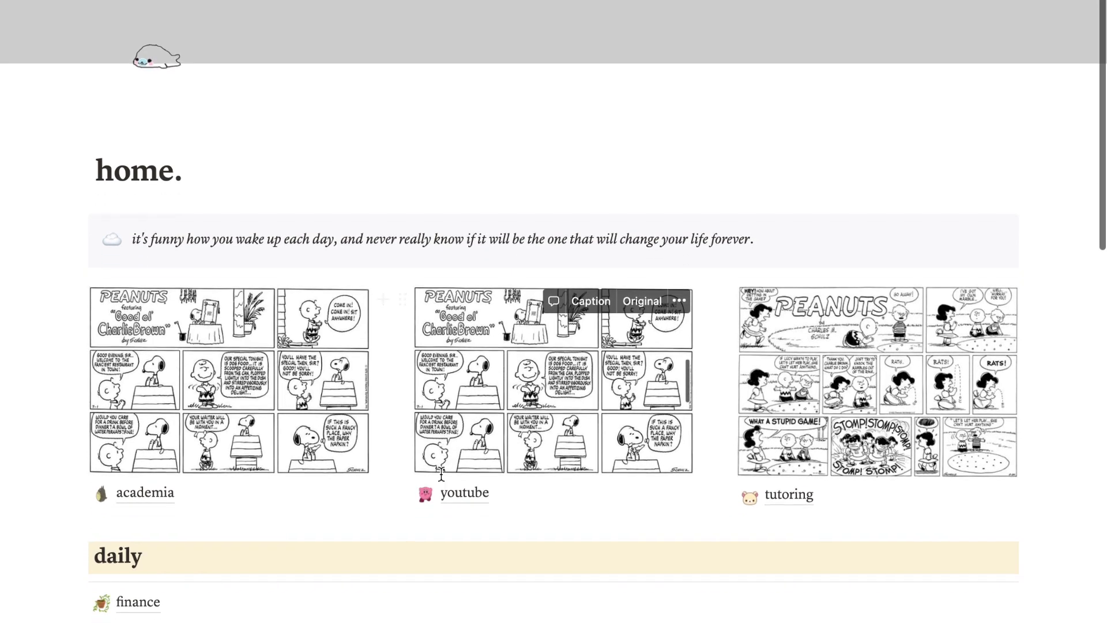
Step: Open the youtube page from home, look over its posting schedule and open the youtube ideas page
{"action": "left_click", "coordinate": [455, 492]}
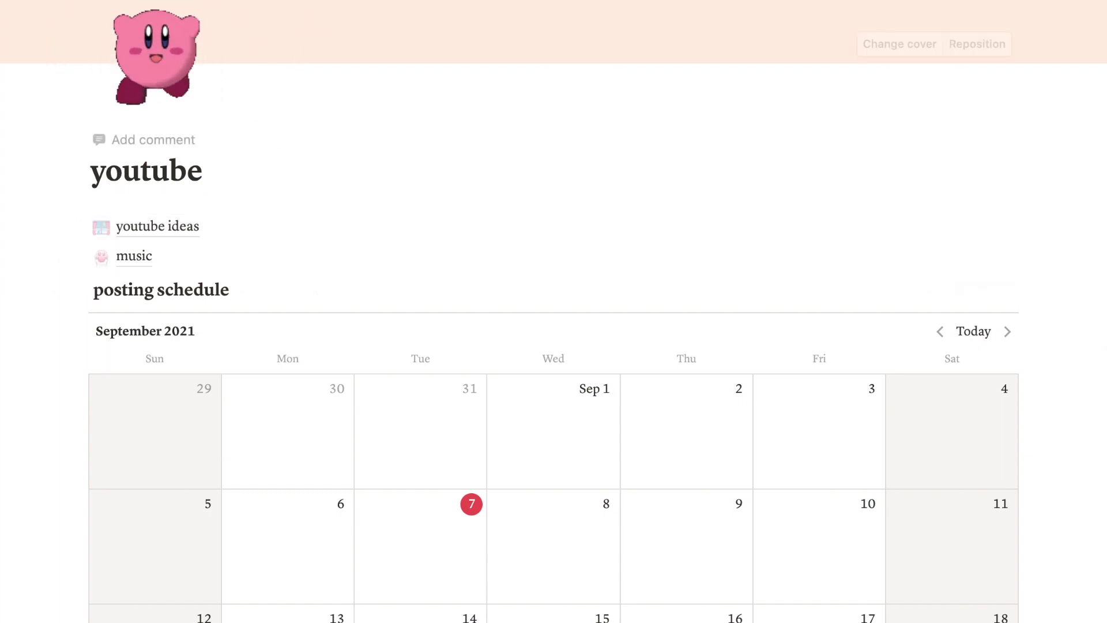
{"action": "scroll", "coordinate": [338, 147], "scroll_direction": "down", "scroll_amount": 1}
{"action": "scroll", "coordinate": [338, 147], "scroll_direction": "down", "scroll_amount": 1}
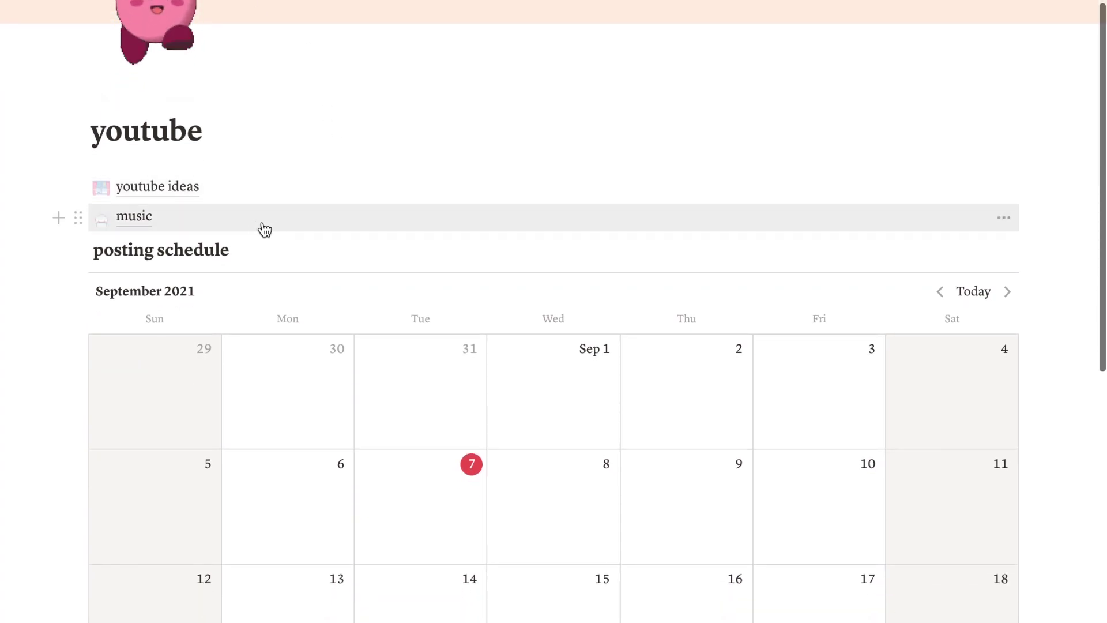
{"action": "left_click", "coordinate": [168, 190]}
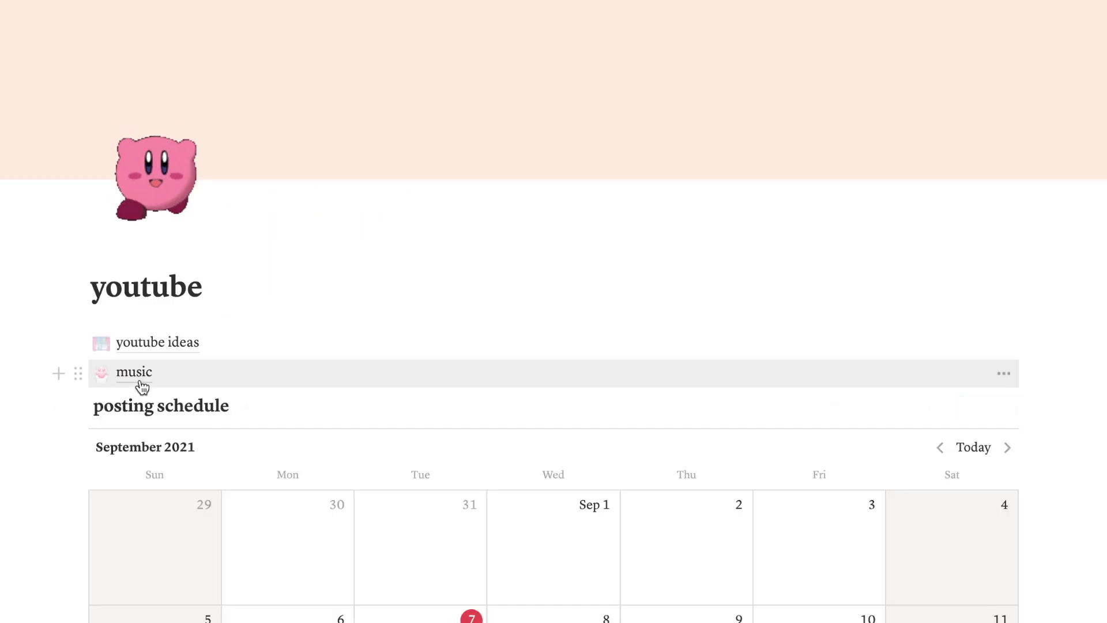
Step: Open the music page from the youtube page and examine the type options in the music for videos table's first row
{"action": "left_click", "coordinate": [141, 382]}
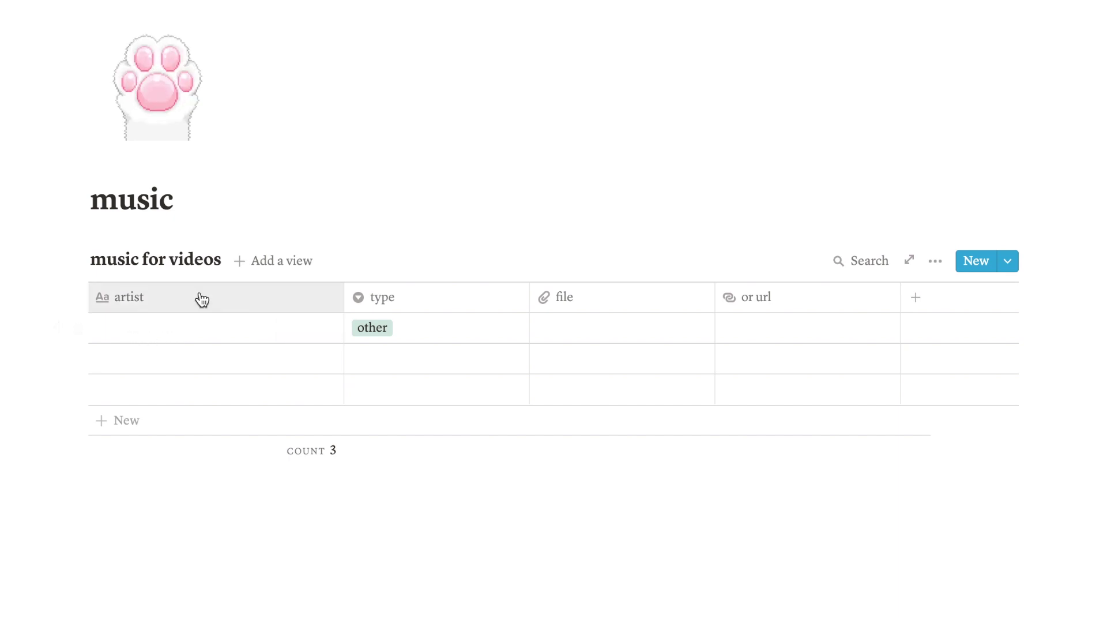
{"action": "left_click", "coordinate": [375, 327]}
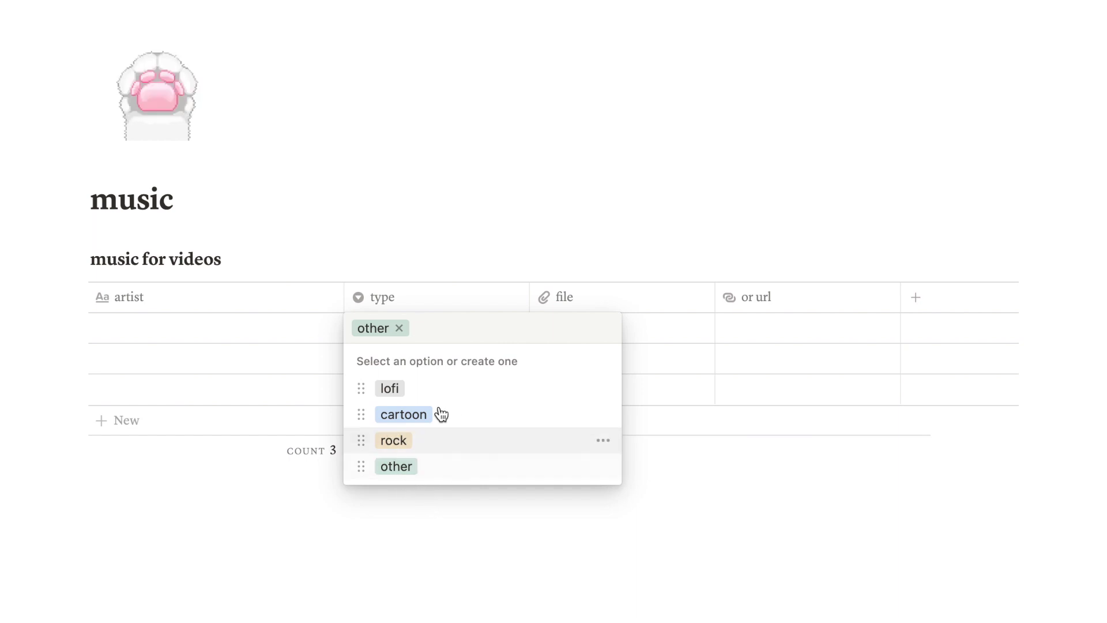
{"action": "left_click", "coordinate": [409, 535]}
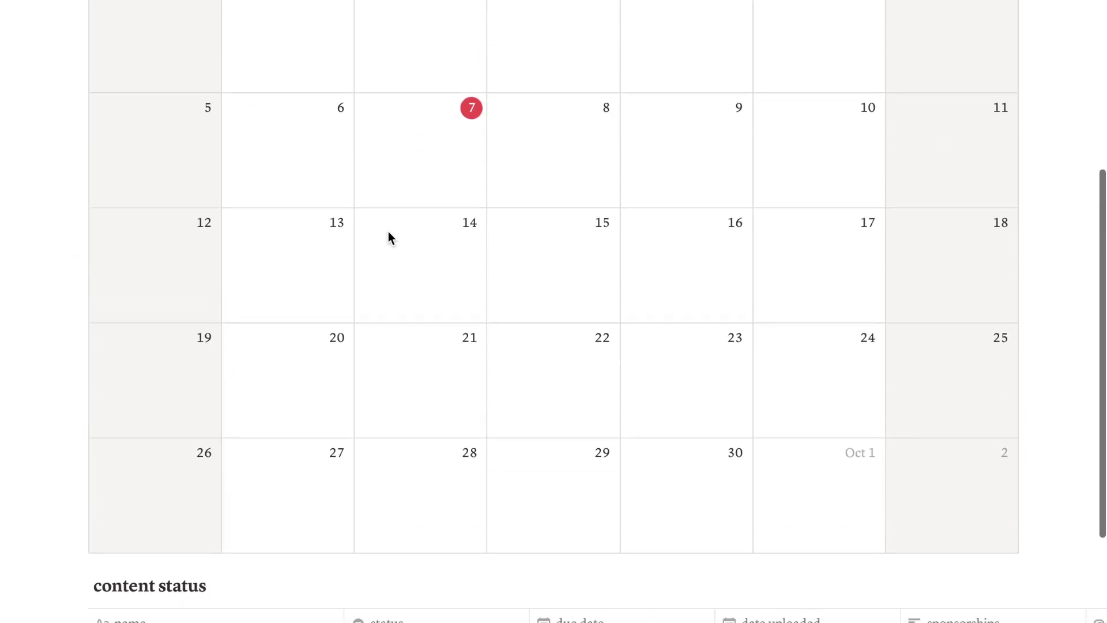
Step: Examine the youtube page's posting schedule calendar and the columns of the content status table below it
{"action": "scroll", "coordinate": [388, 237], "scroll_direction": "down", "scroll_amount": 4}
{"action": "scroll", "coordinate": [388, 236], "scroll_direction": "up", "scroll_amount": 8}
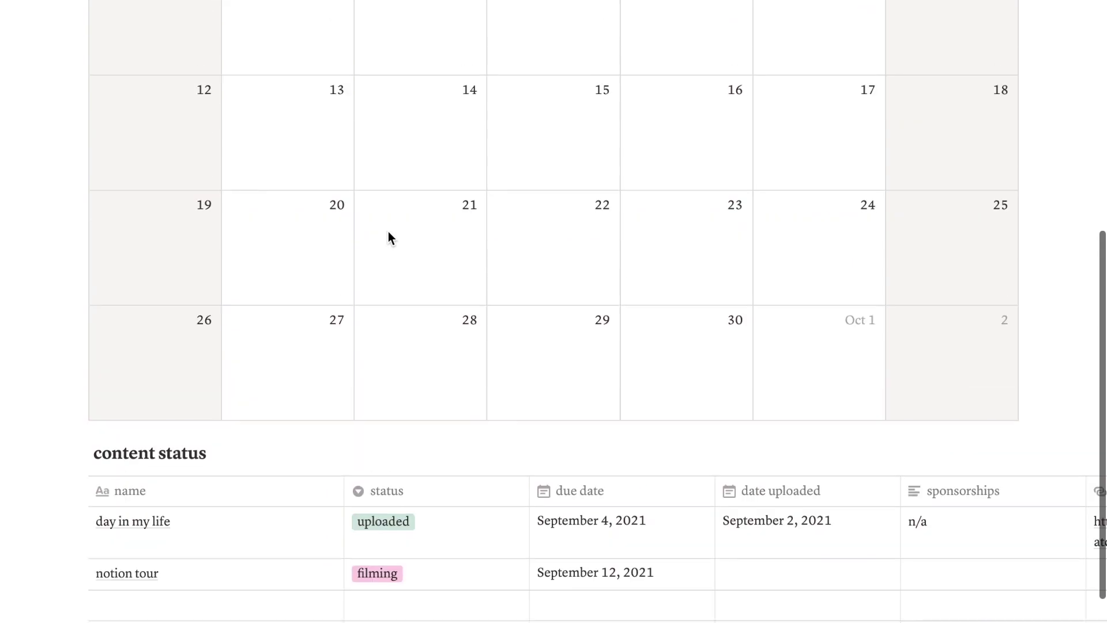
{"action": "scroll", "coordinate": [663, 321], "scroll_direction": "down", "scroll_amount": 9}
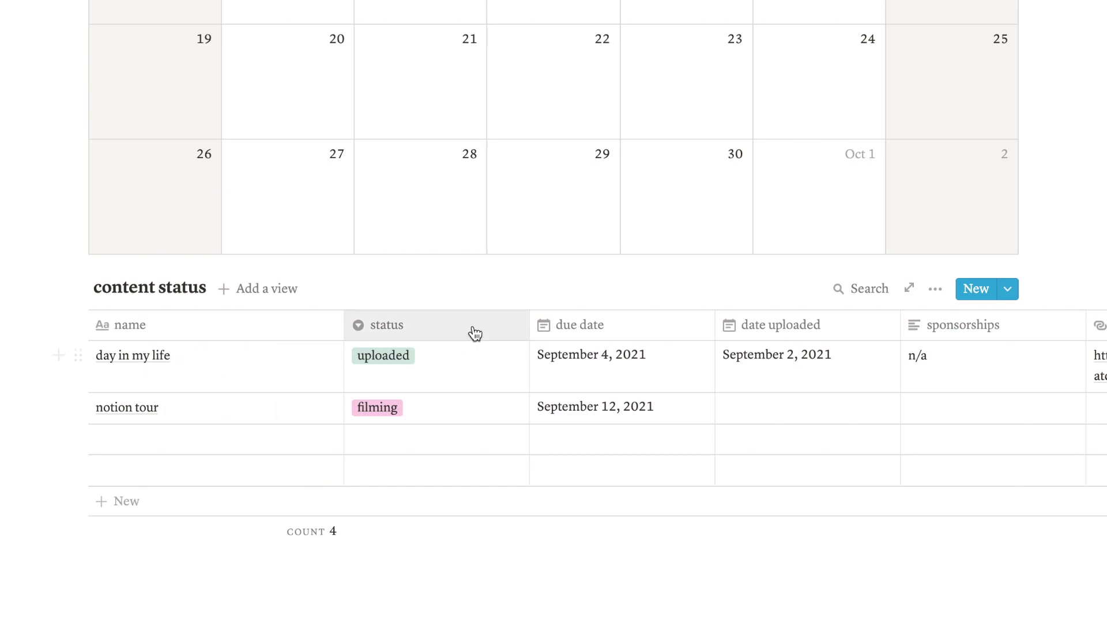
{"action": "scroll", "coordinate": [466, 360], "scroll_direction": "right", "scroll_amount": 3}
{"action": "scroll", "coordinate": [466, 360], "scroll_direction": "left", "scroll_amount": 3}
Step: Examine the status options of the day in my life entry and the table's date, sponsorships and video link columns
{"action": "left_click", "coordinate": [466, 360]}
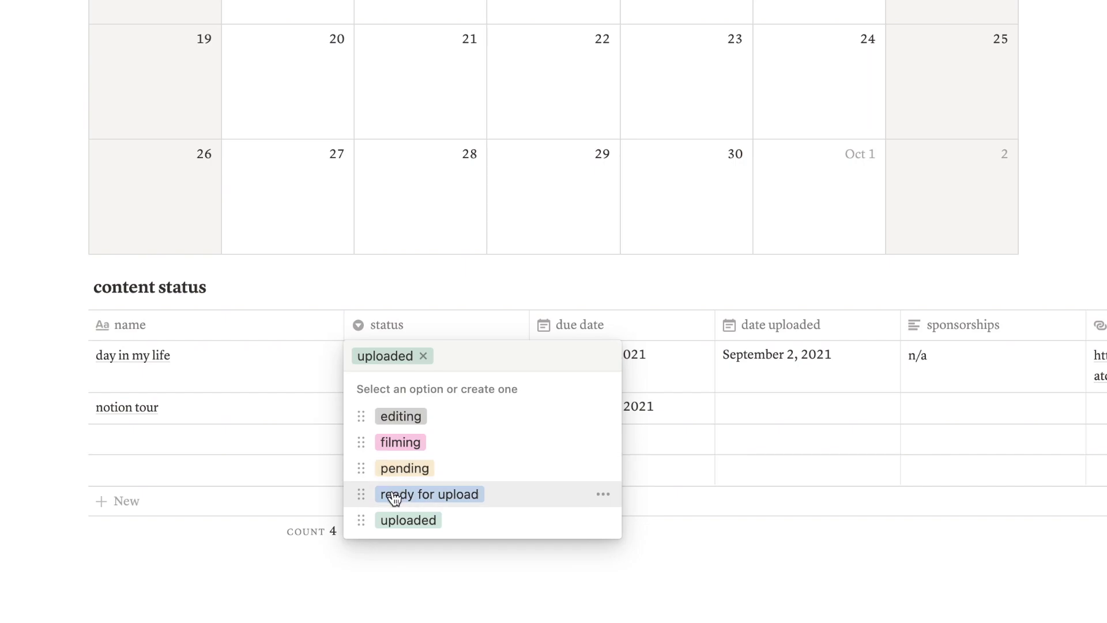
{"action": "left_click", "coordinate": [424, 593]}
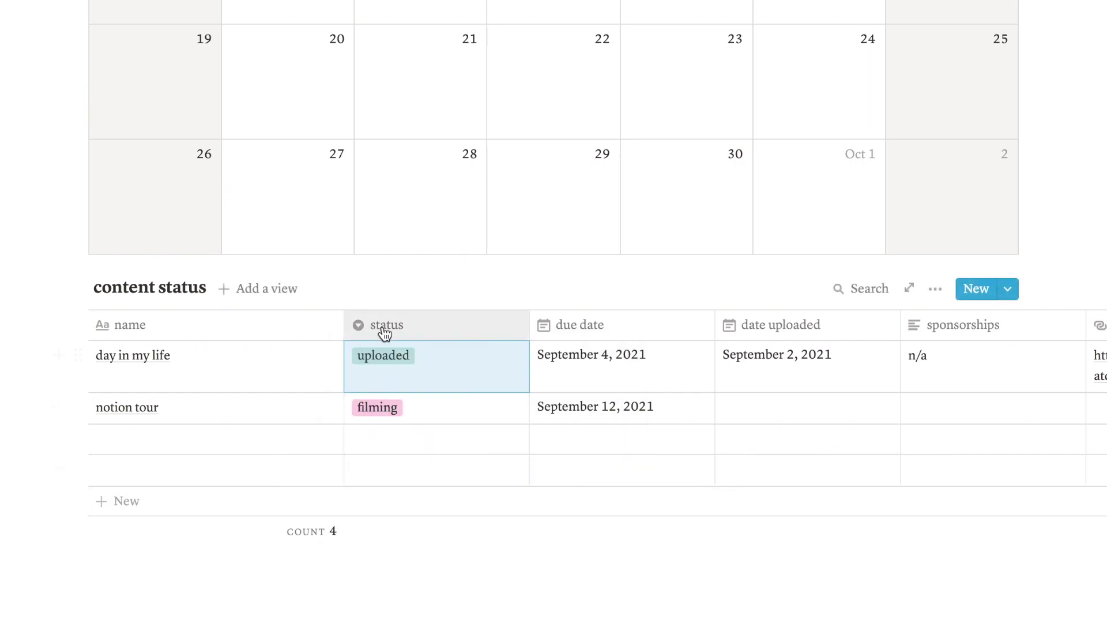
{"action": "scroll", "coordinate": [380, 345], "scroll_direction": "right", "scroll_amount": 3}
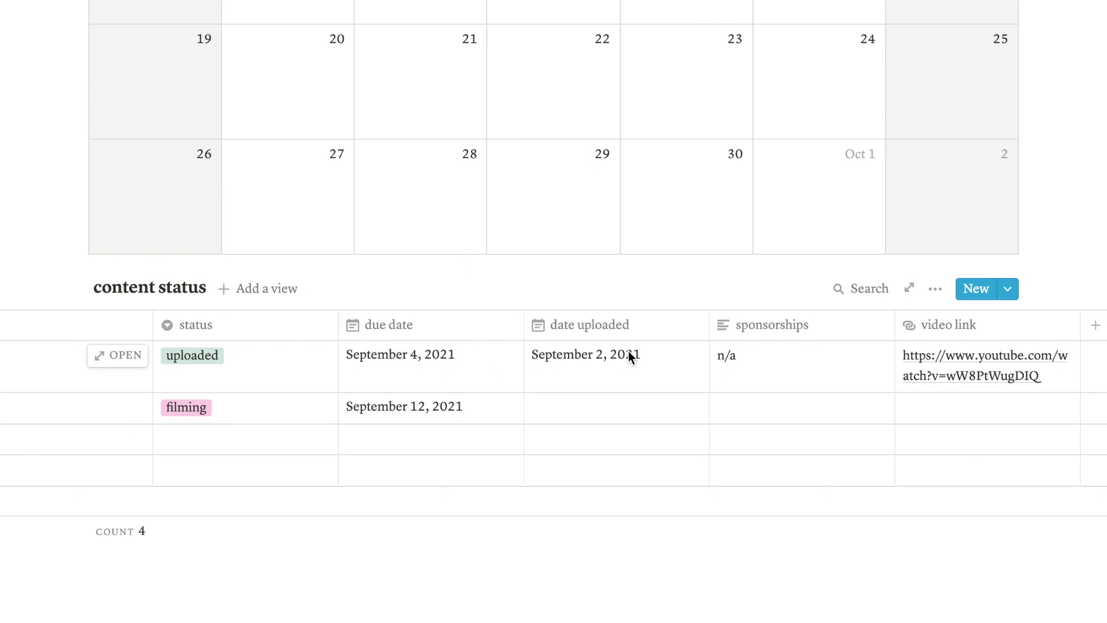
{"action": "scroll", "coordinate": [628, 350], "scroll_direction": "right", "scroll_amount": 3}
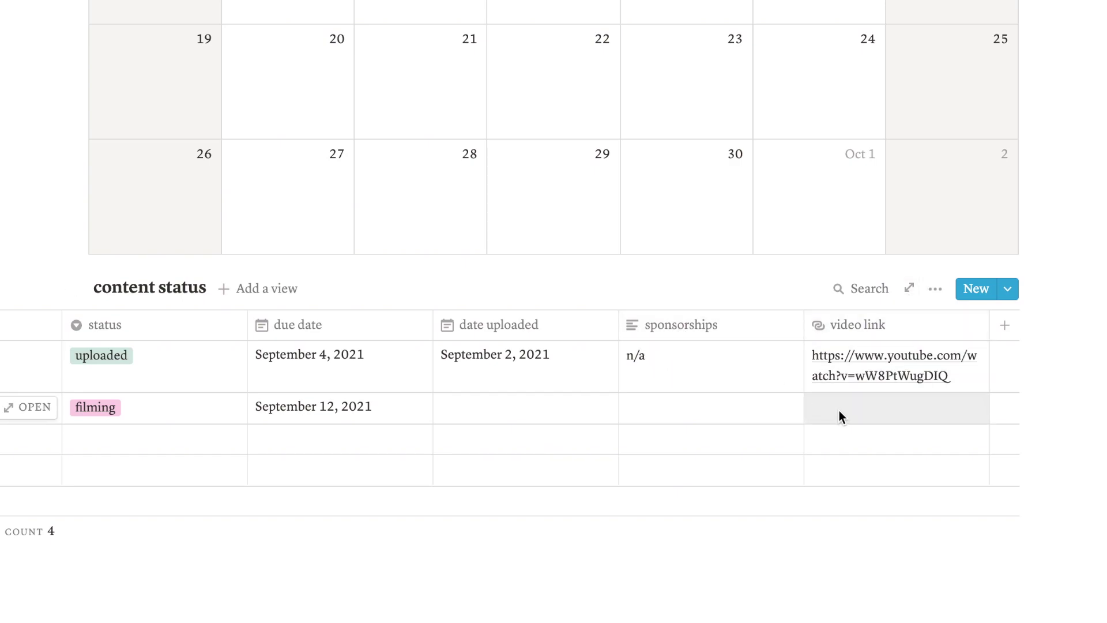
{"action": "scroll", "coordinate": [839, 410], "scroll_direction": "left", "scroll_amount": 3}
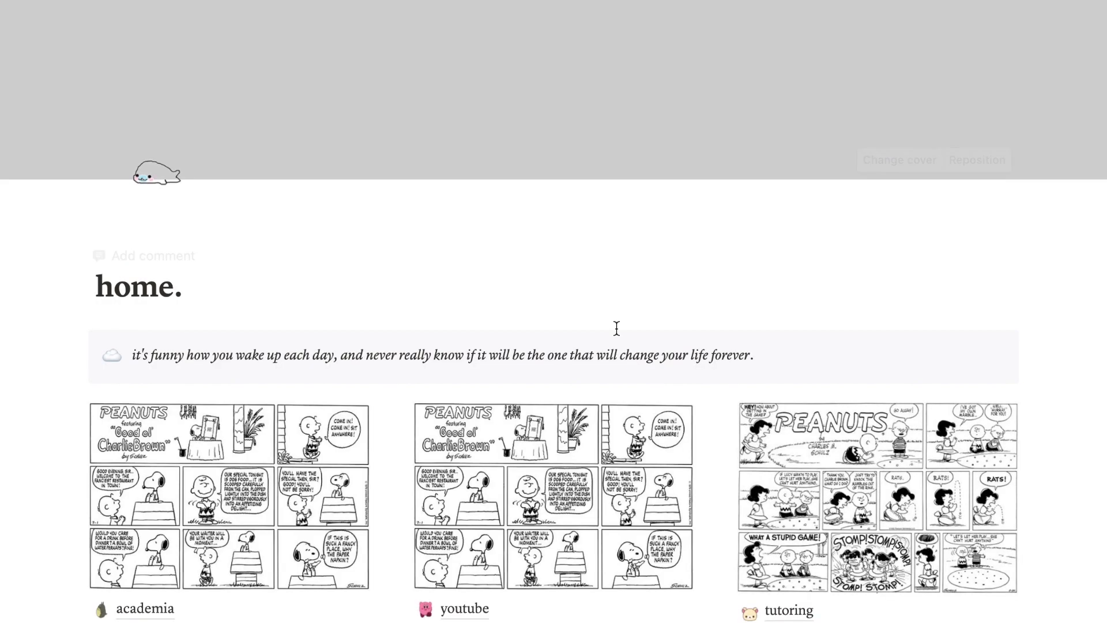
Step: Open the tutoring page from home and examine its overall layout and all columns of the lesson plan table
{"action": "scroll", "coordinate": [615, 324], "scroll_direction": "down", "scroll_amount": 3}
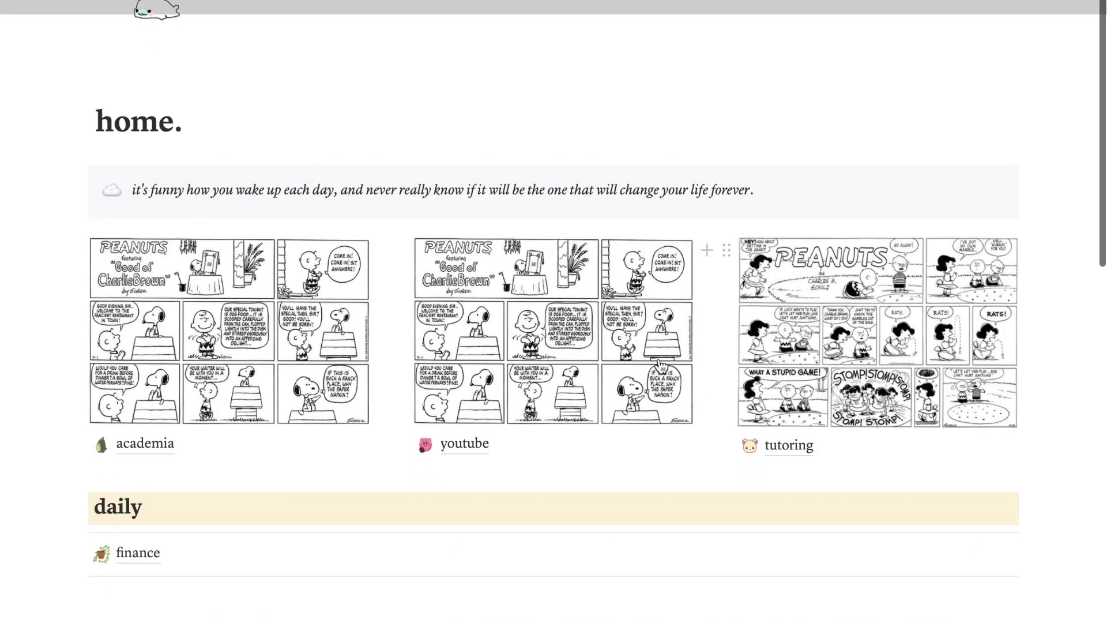
{"action": "left_click", "coordinate": [774, 458]}
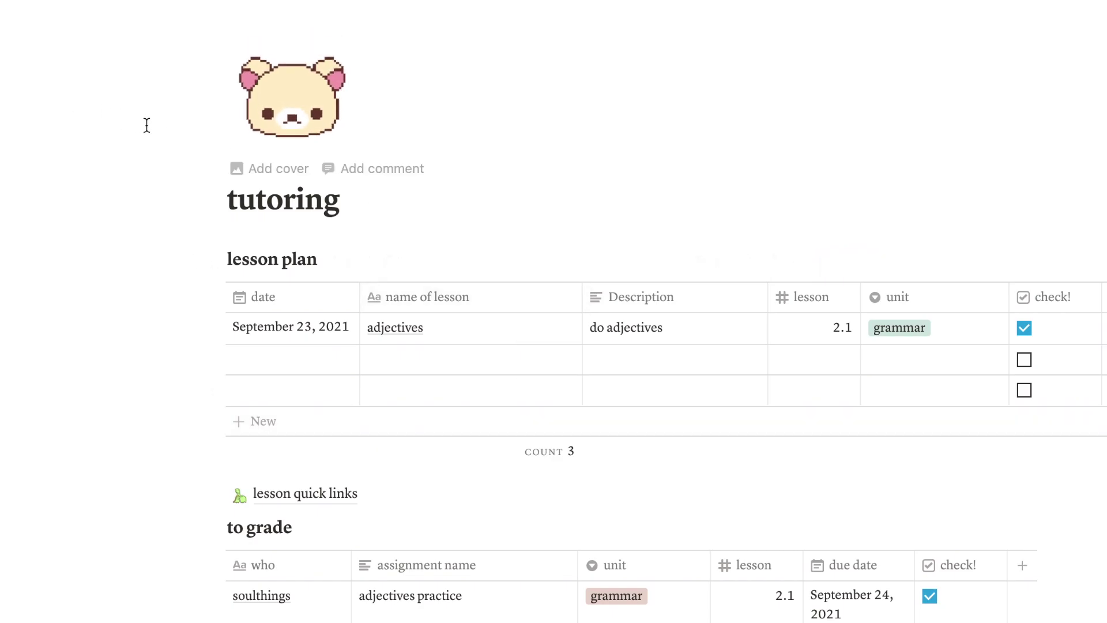
{"action": "scroll", "coordinate": [147, 125], "scroll_direction": "down", "scroll_amount": 6}
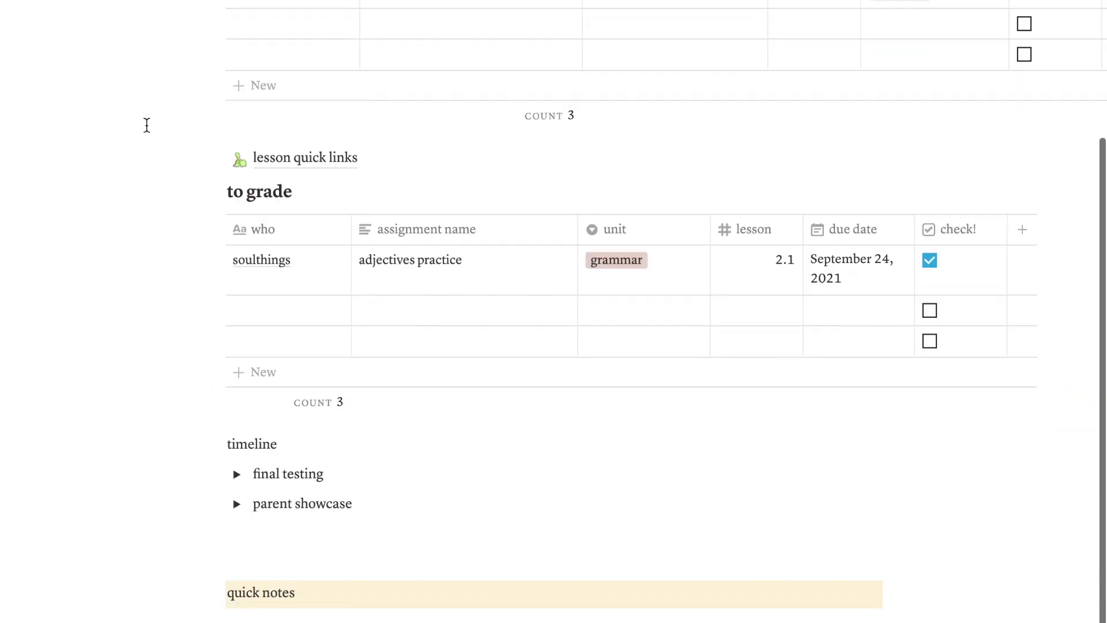
{"action": "scroll", "coordinate": [147, 125], "scroll_direction": "up", "scroll_amount": 2}
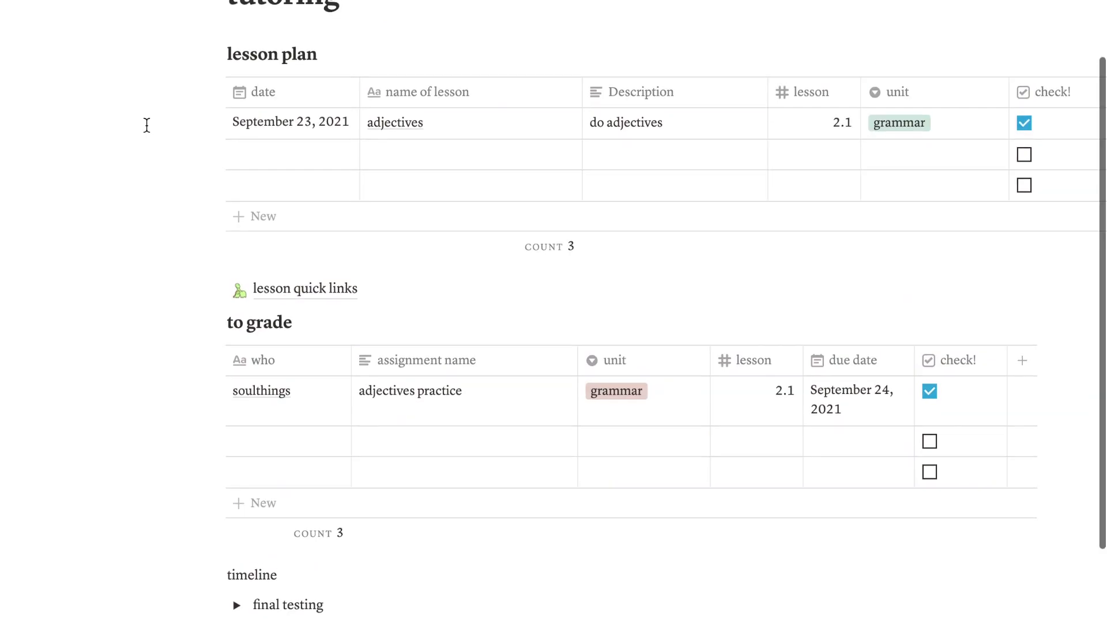
{"action": "scroll", "coordinate": [147, 126], "scroll_direction": "up", "scroll_amount": 2}
{"action": "scroll", "coordinate": [307, 174], "scroll_direction": "right", "scroll_amount": 2}
{"action": "scroll", "coordinate": [306, 174], "scroll_direction": "left", "scroll_amount": 2}
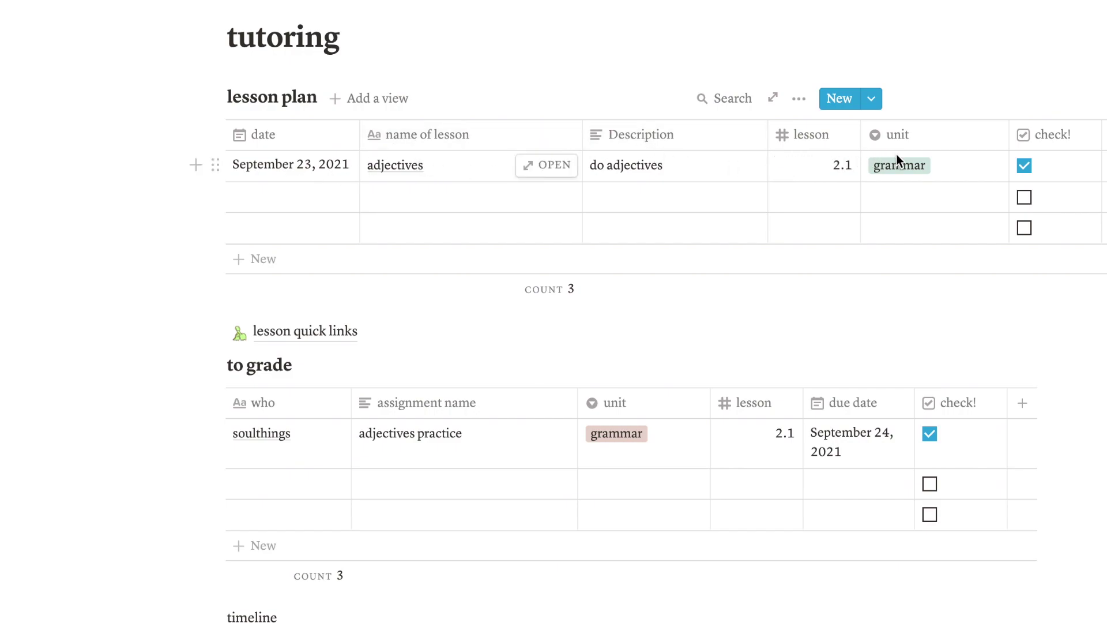
{"action": "scroll", "coordinate": [896, 154], "scroll_direction": "right", "scroll_amount": 3}
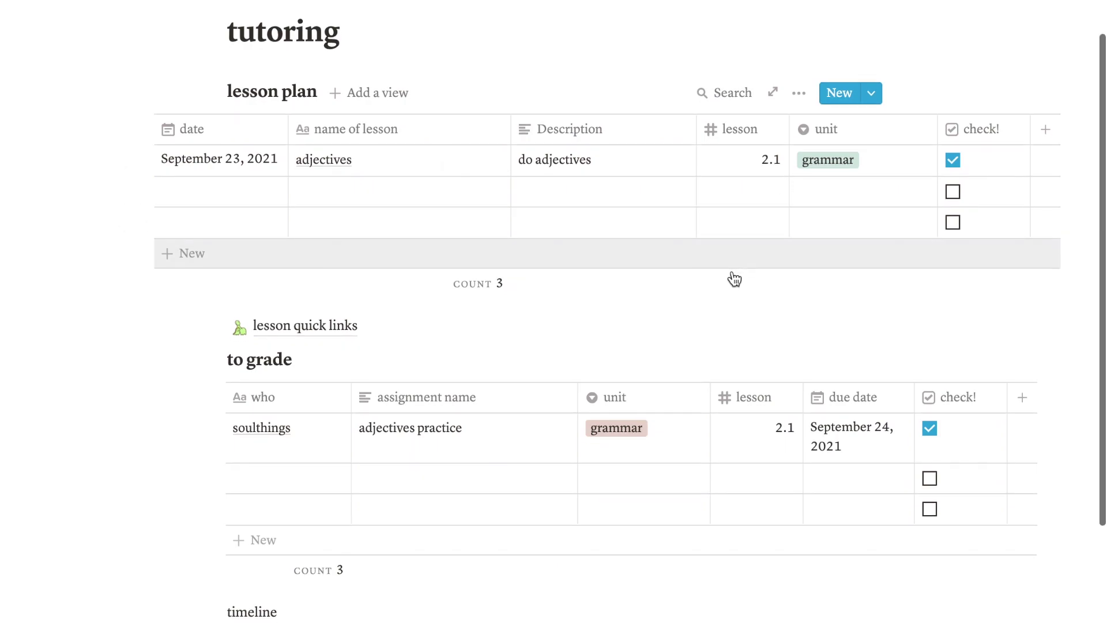
Step: Examine the tutoring page's to grade table, the contents of its final testing timeline toggle and the quick notes area
{"action": "scroll", "coordinate": [734, 279], "scroll_direction": "down", "scroll_amount": 3}
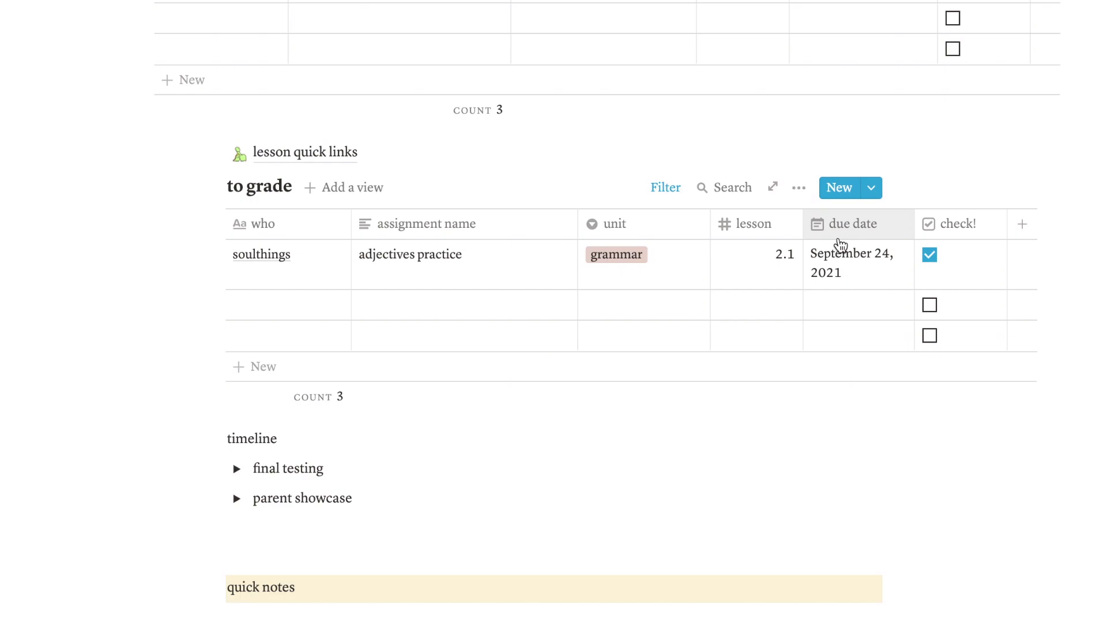
{"action": "scroll", "coordinate": [841, 245], "scroll_direction": "down", "scroll_amount": 2}
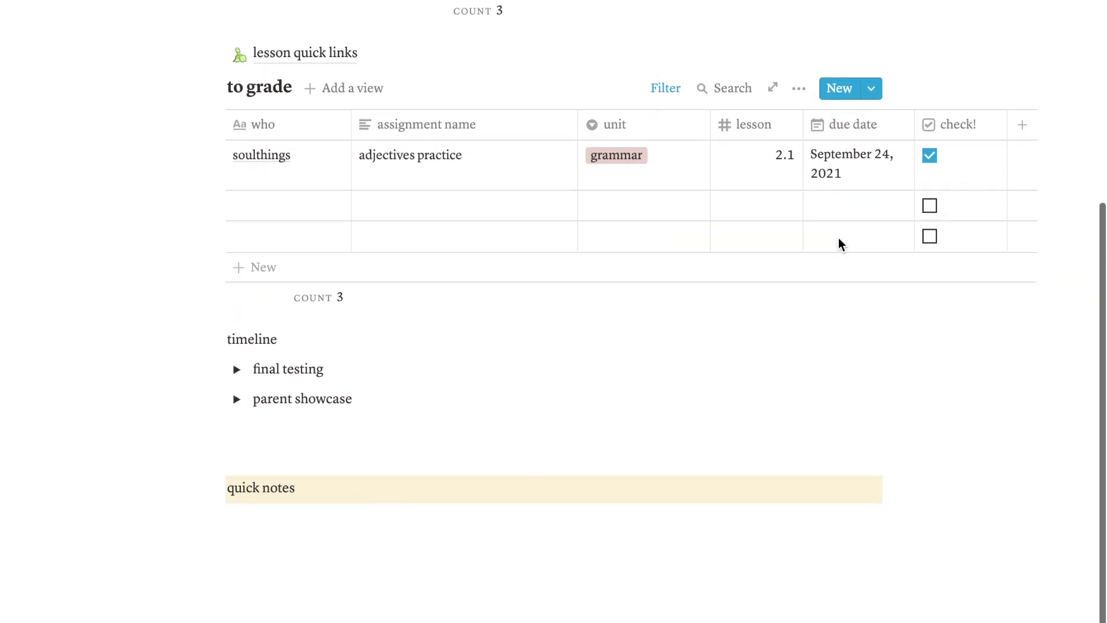
{"action": "left_click", "coordinate": [237, 361]}
{"action": "left_click", "coordinate": [237, 362]}
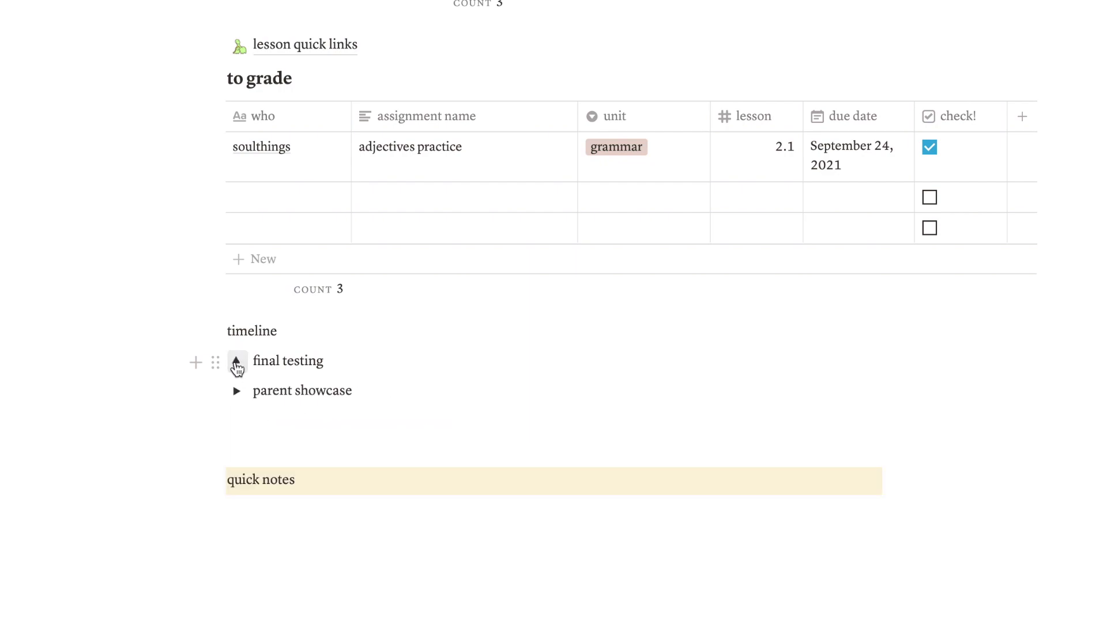
{"action": "left_click", "coordinate": [236, 362]}
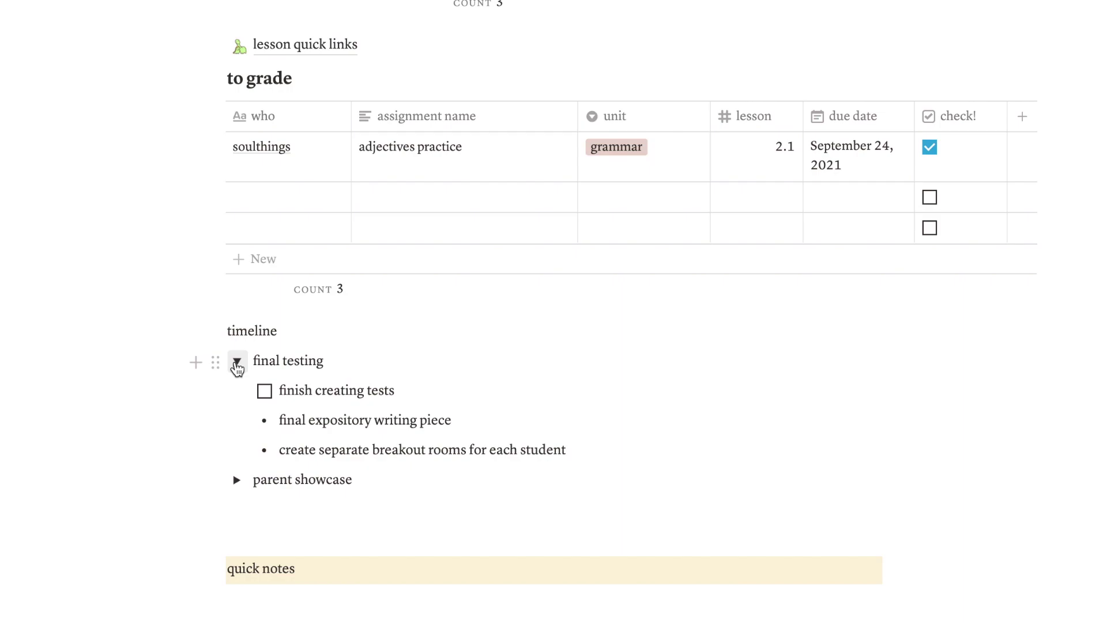
{"action": "left_click", "coordinate": [237, 362]}
{"action": "left_click", "coordinate": [282, 565]}
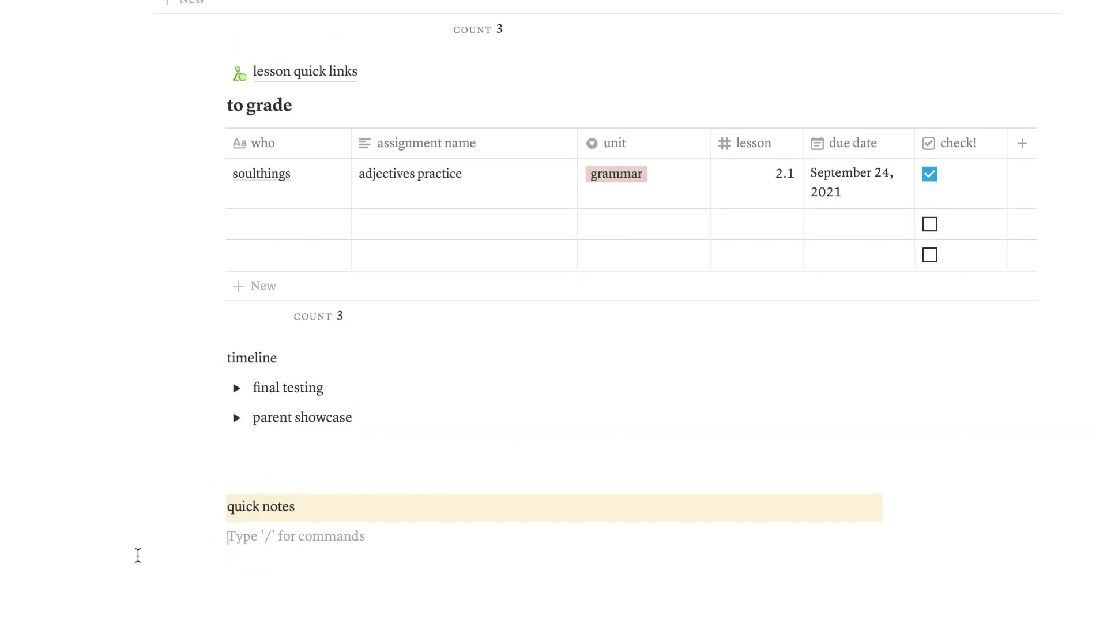
Step: Open the lesson quick links page from the tutoring page and examine its lesson files and quick links tables
{"action": "scroll", "coordinate": [138, 555], "scroll_direction": "up", "scroll_amount": 10}
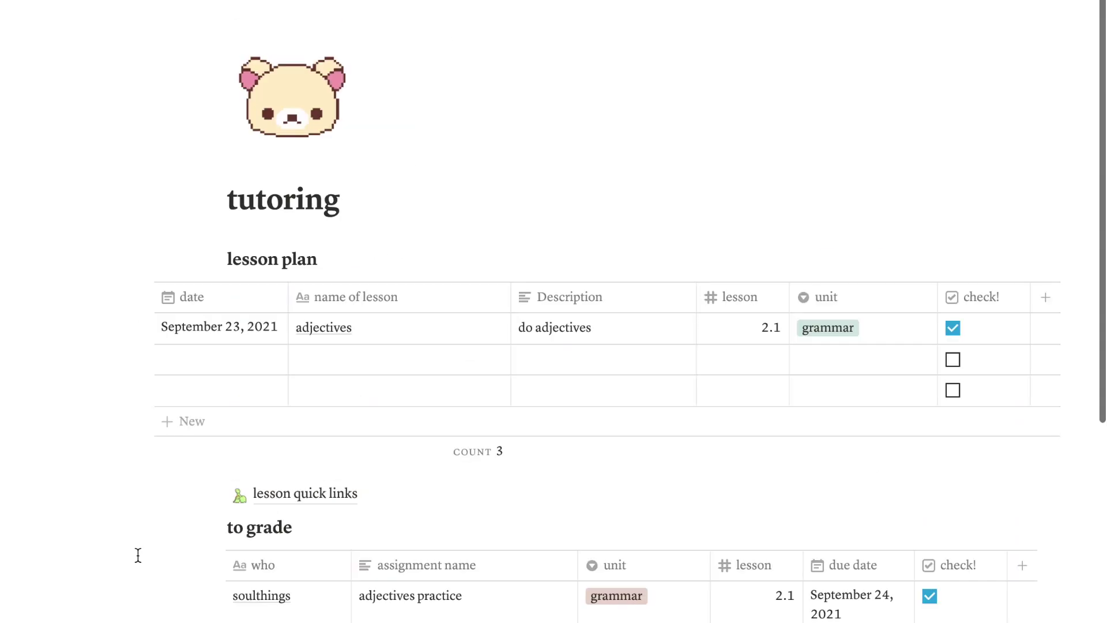
{"action": "left_click", "coordinate": [314, 504]}
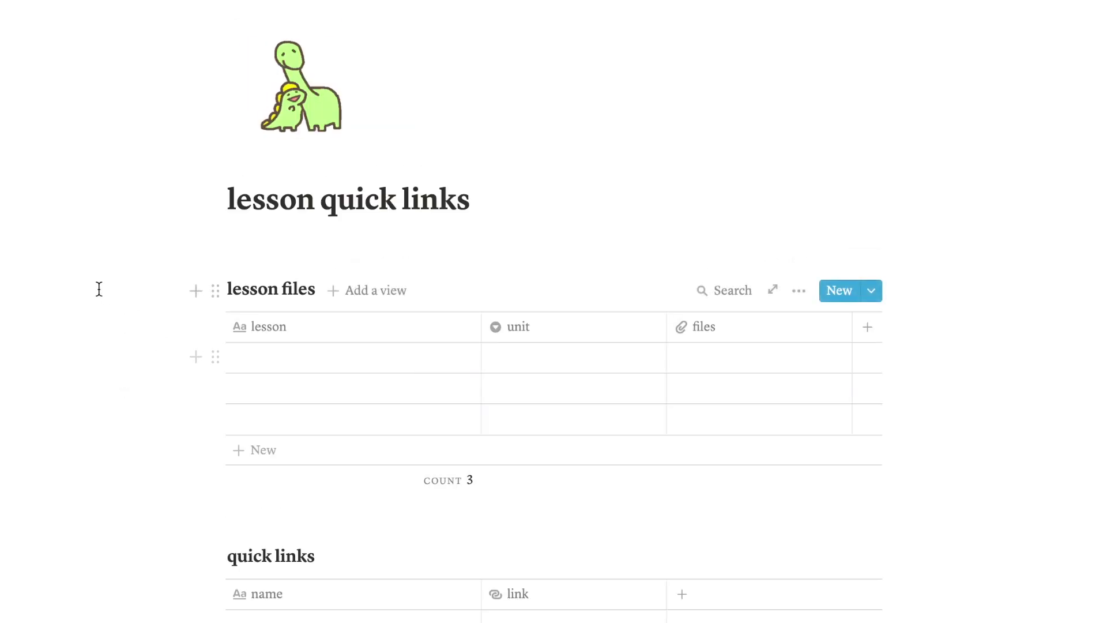
{"action": "scroll", "coordinate": [99, 289], "scroll_direction": "down", "scroll_amount": 1}
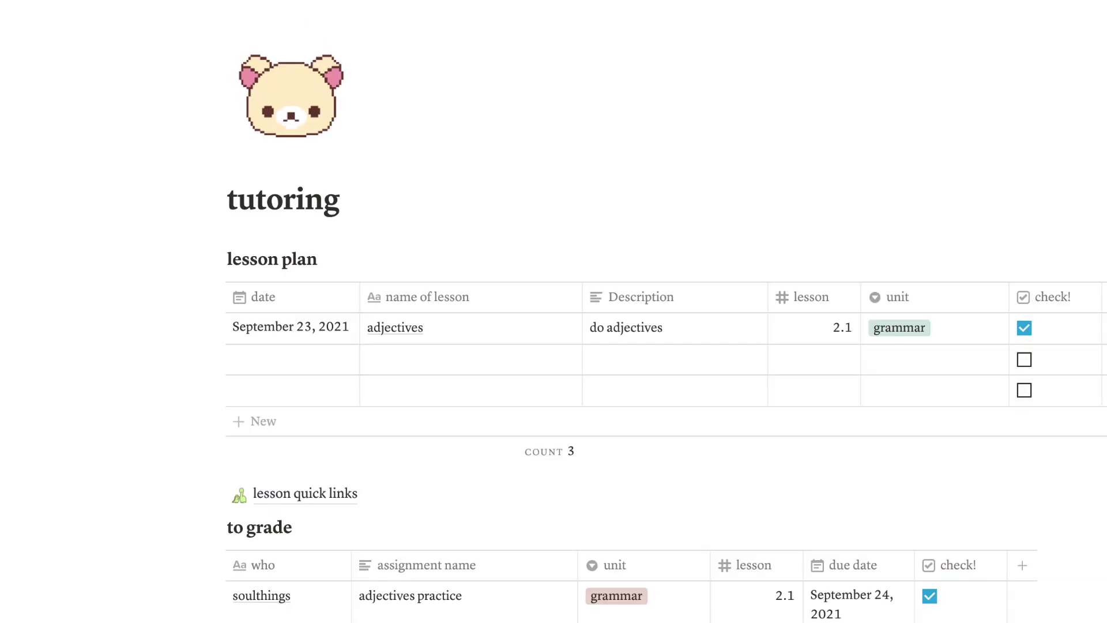
Step: Return to the home page, open the finance page from the daily section and examine the columns of its expenses table
{"action": "scroll", "coordinate": [666, 311], "scroll_direction": "down", "scroll_amount": 1}
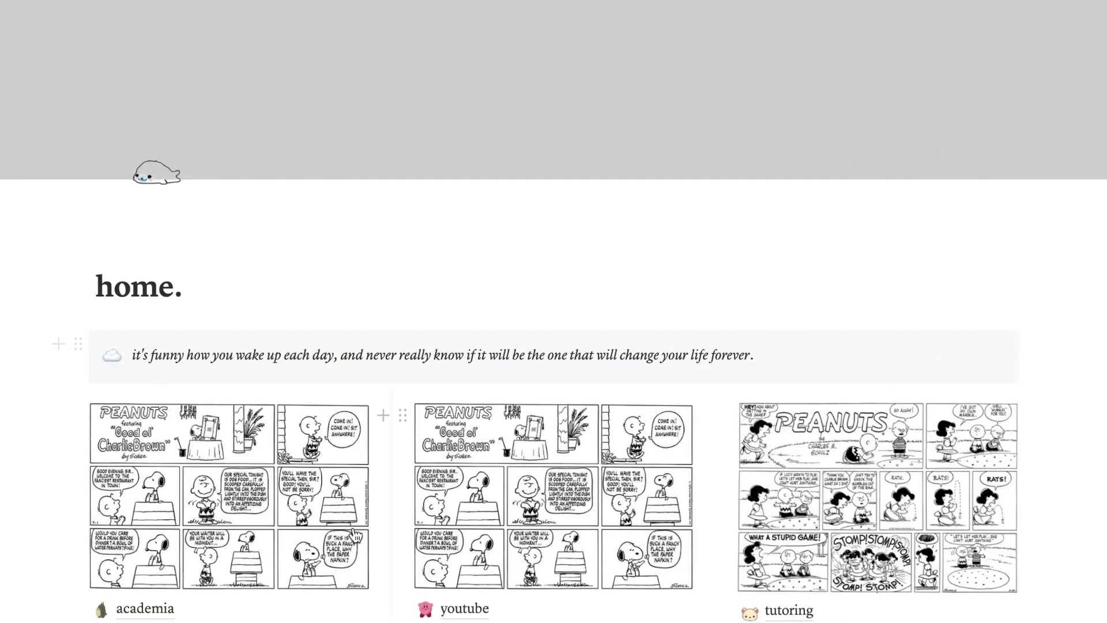
{"action": "scroll", "coordinate": [388, 529], "scroll_direction": "down", "scroll_amount": 8}
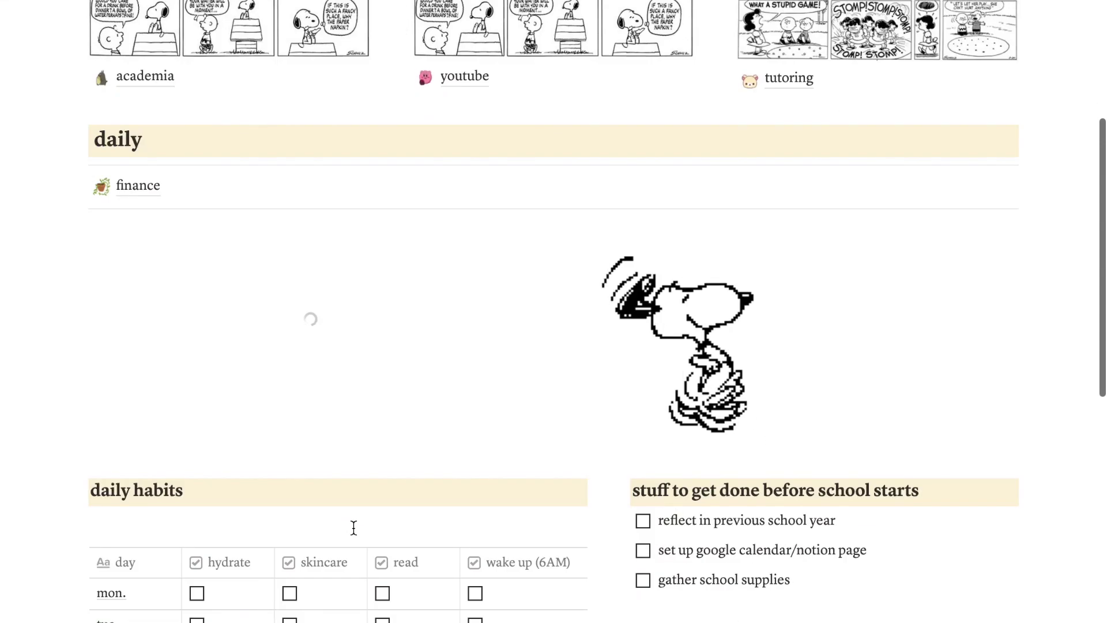
{"action": "scroll", "coordinate": [354, 528], "scroll_direction": "up", "scroll_amount": 3}
{"action": "left_click", "coordinate": [132, 348]}
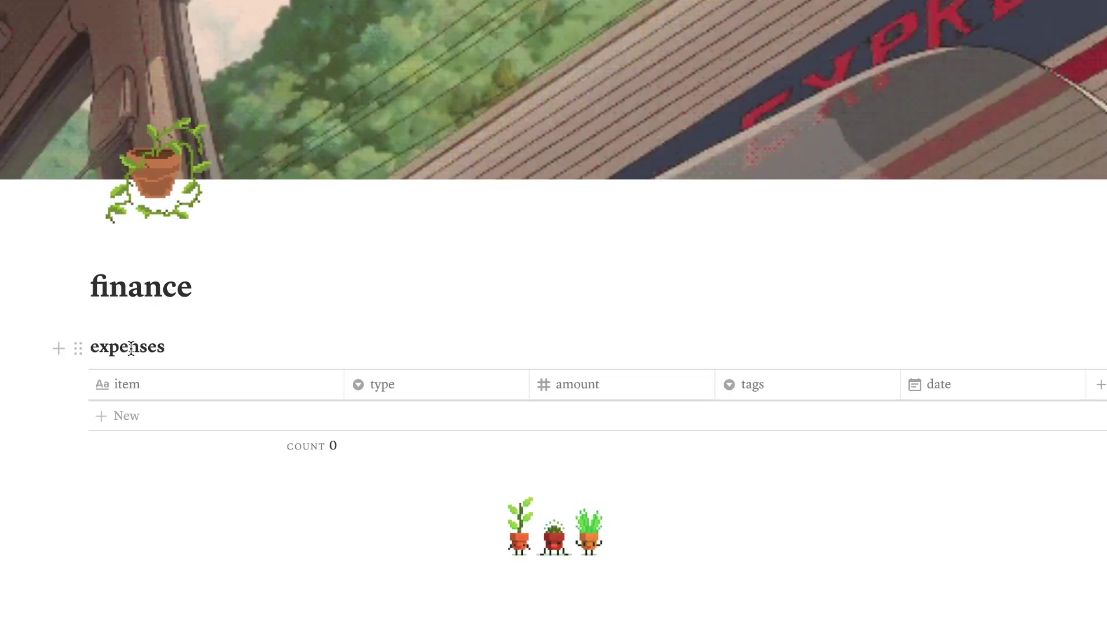
{"action": "scroll", "coordinate": [344, 166], "scroll_direction": "down", "scroll_amount": 2}
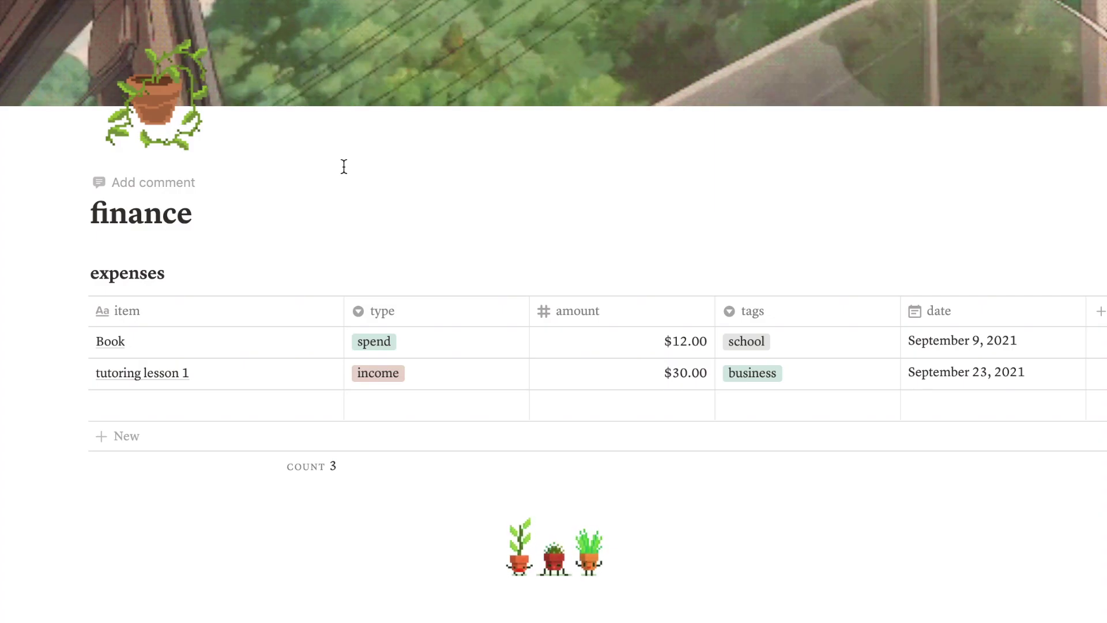
{"action": "scroll", "coordinate": [182, 346], "scroll_direction": "right", "scroll_amount": 3}
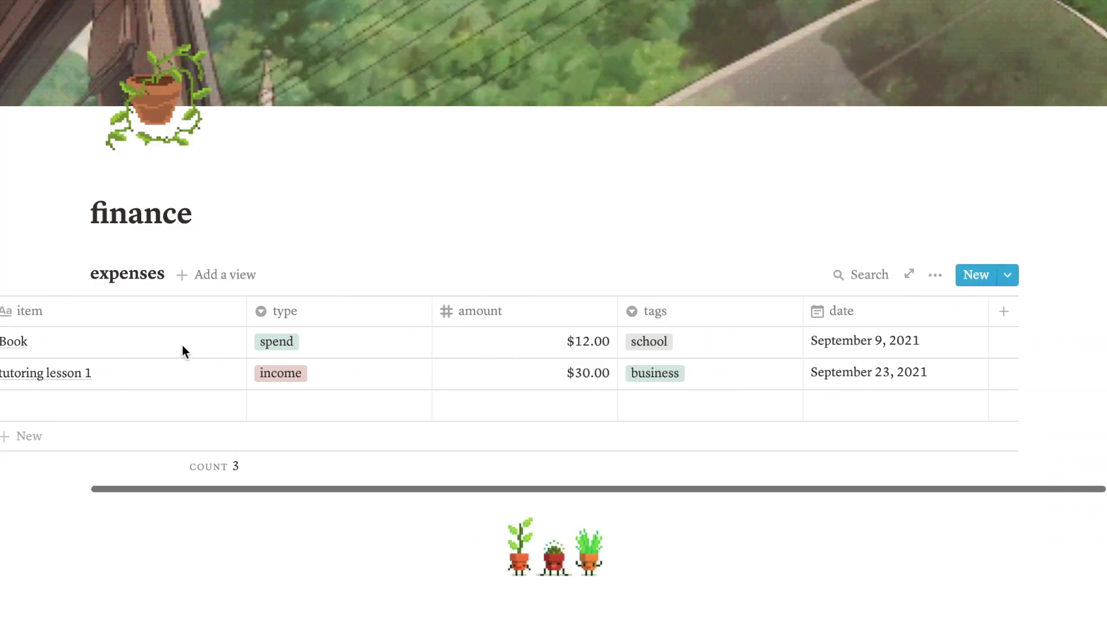
Step: Examine the available type and tags options for the Book entry in the expenses table, keeping its current selections
{"action": "scroll", "coordinate": [182, 345], "scroll_direction": "left", "scroll_amount": 3}
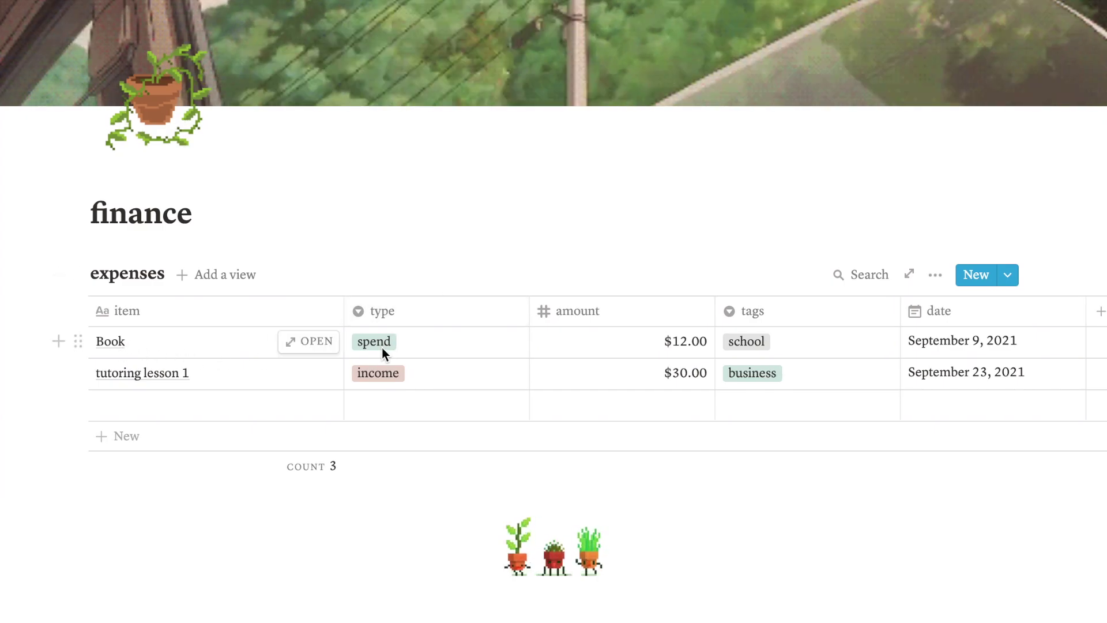
{"action": "left_click", "coordinate": [372, 347]}
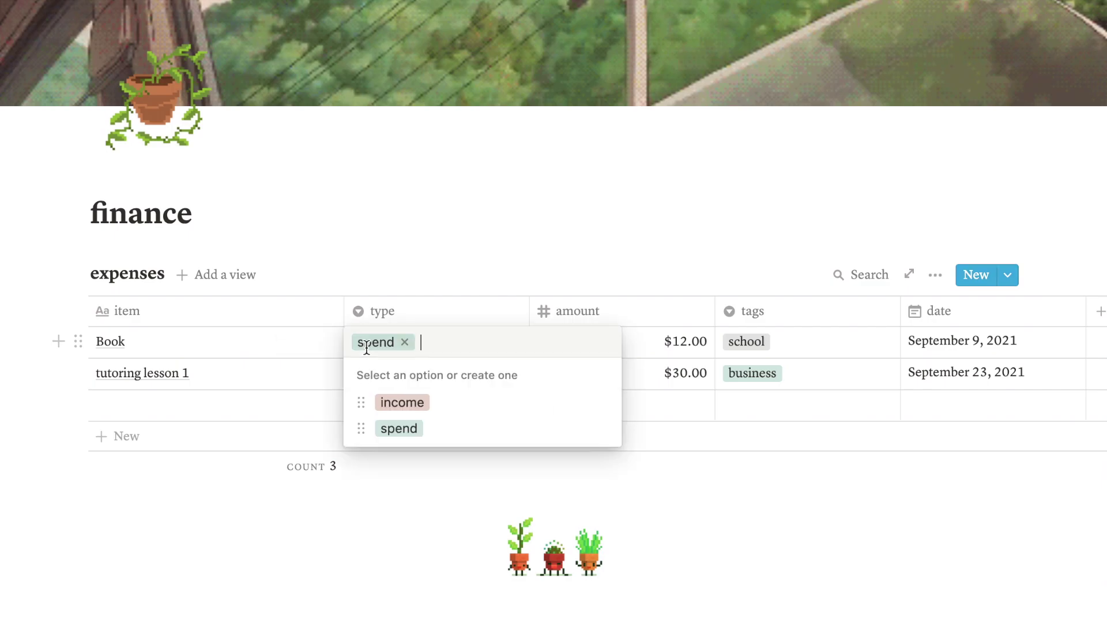
{"action": "key", "text": "Escape"}
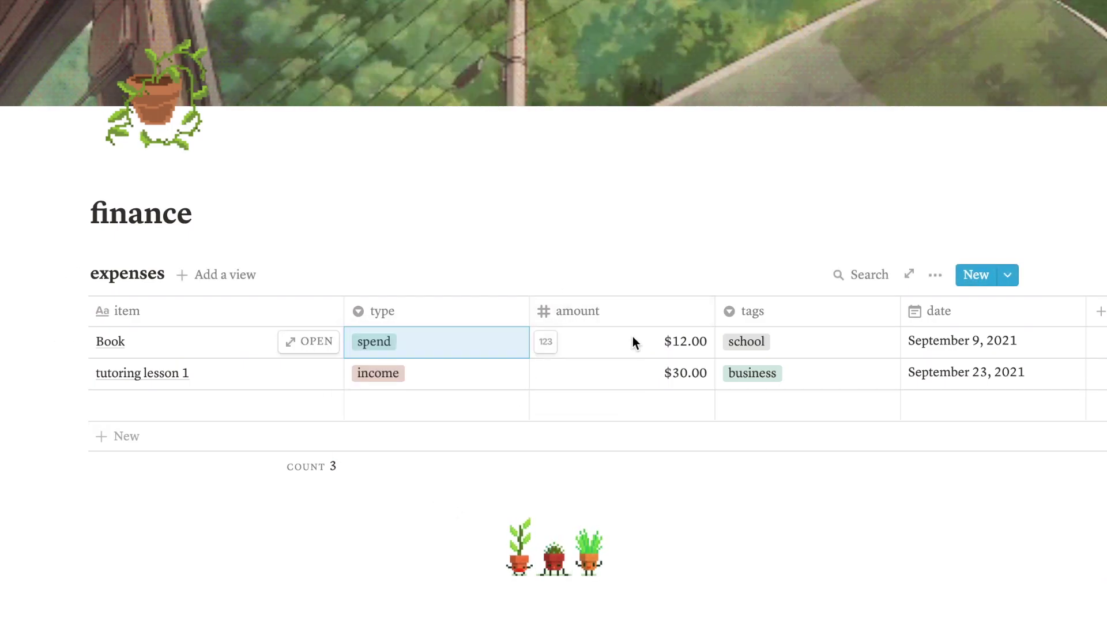
{"action": "scroll", "coordinate": [762, 334], "scroll_direction": "right", "scroll_amount": 2}
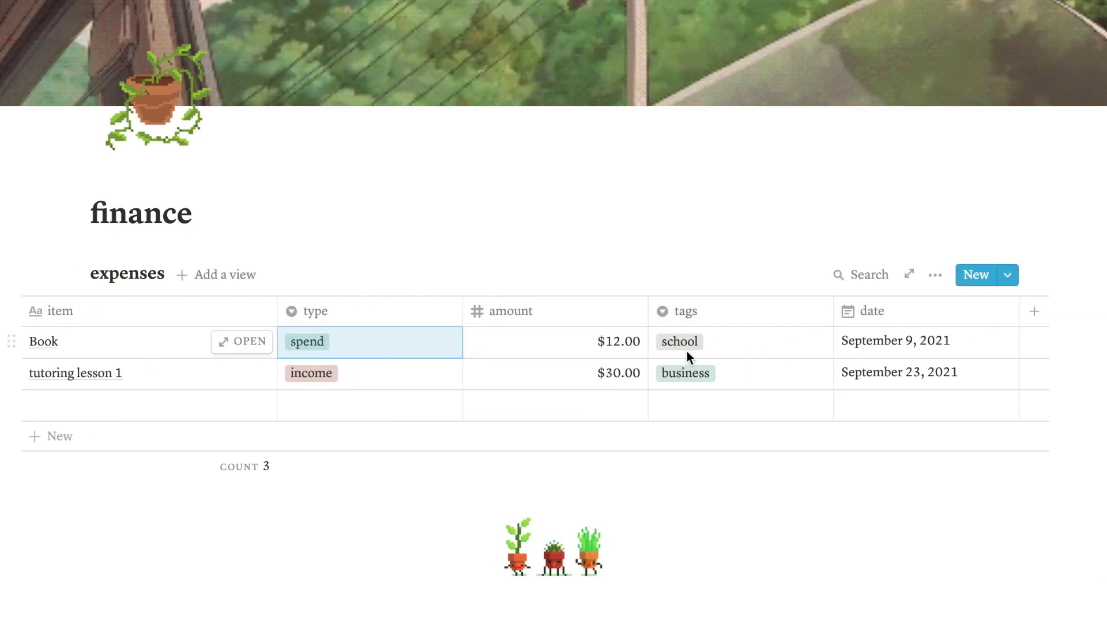
{"action": "left_click", "coordinate": [686, 351]}
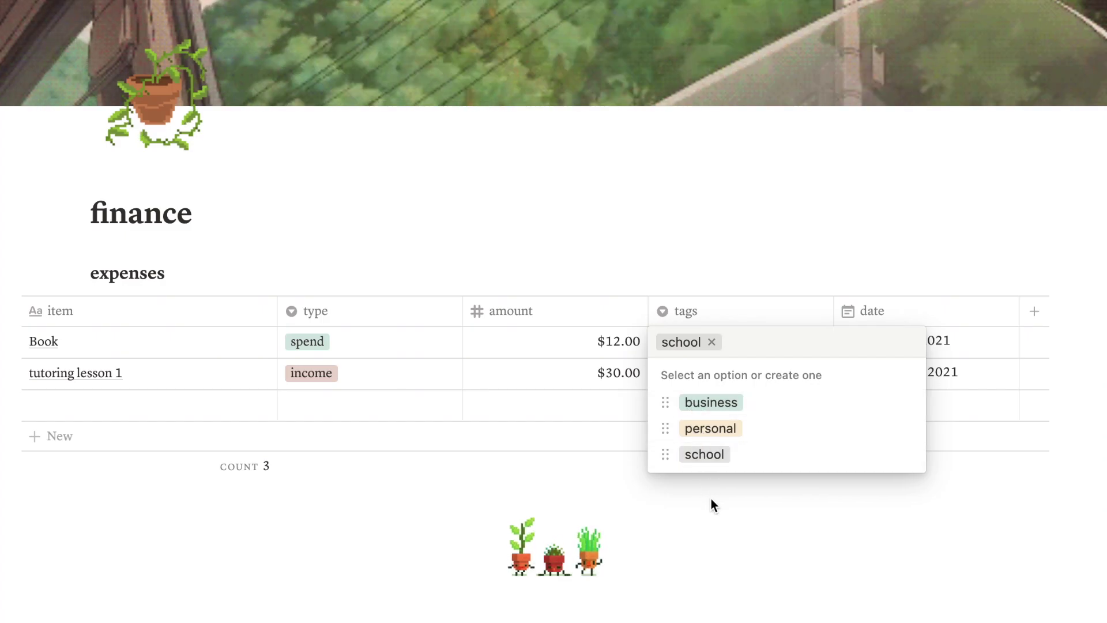
{"action": "key", "text": "Escape"}
Step: Examine the type and tags options of the tutoring lesson 1 entry in the expenses table without changing them
{"action": "scroll", "coordinate": [881, 340], "scroll_direction": "left", "scroll_amount": 2}
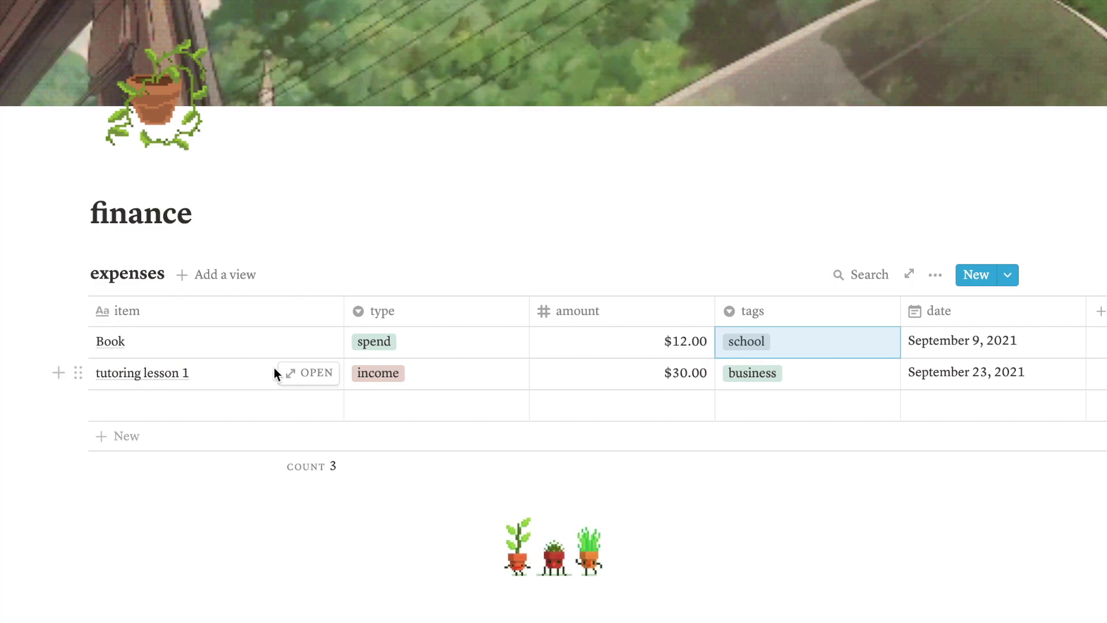
{"action": "left_click", "coordinate": [391, 378]}
{"action": "key", "text": "Escape"}
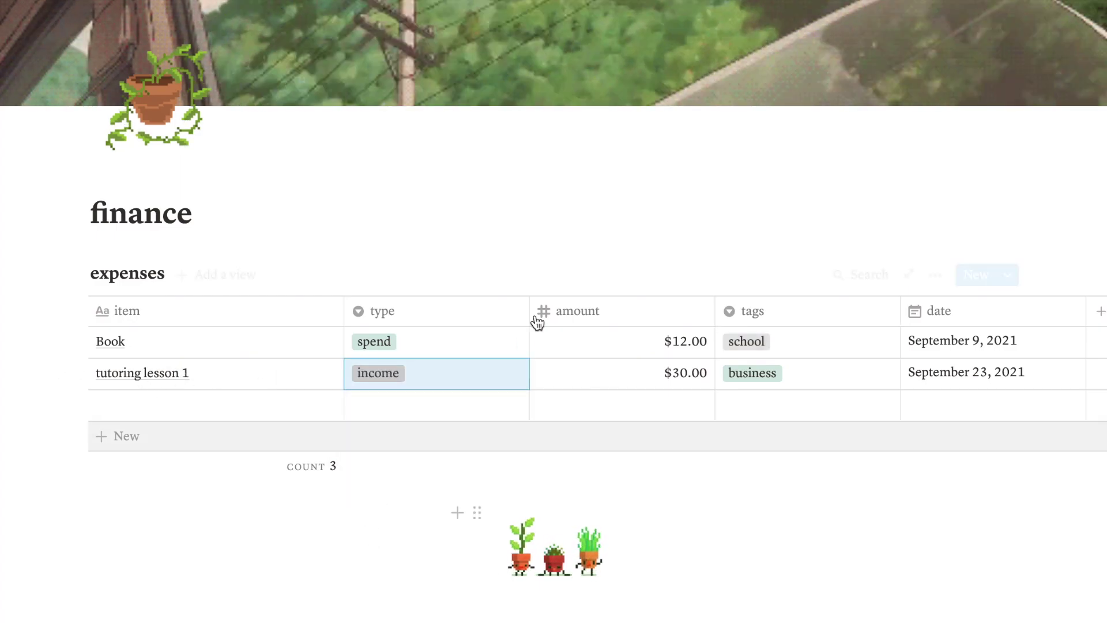
{"action": "scroll", "coordinate": [676, 362], "scroll_direction": "right", "scroll_amount": 2}
{"action": "left_click", "coordinate": [676, 361]}
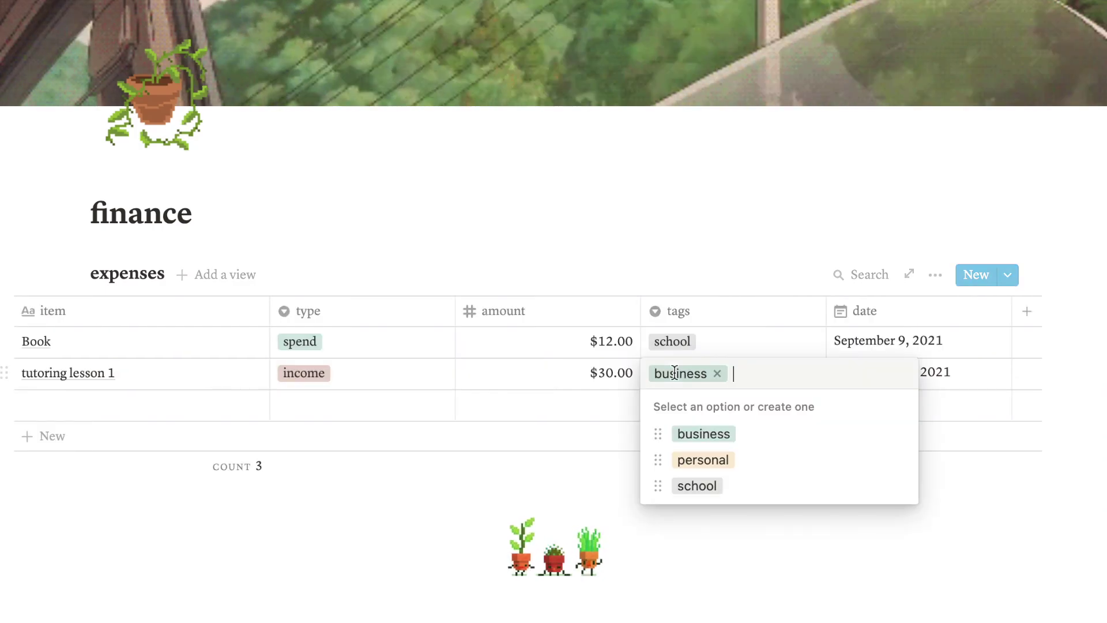
{"action": "key", "text": "Escape"}
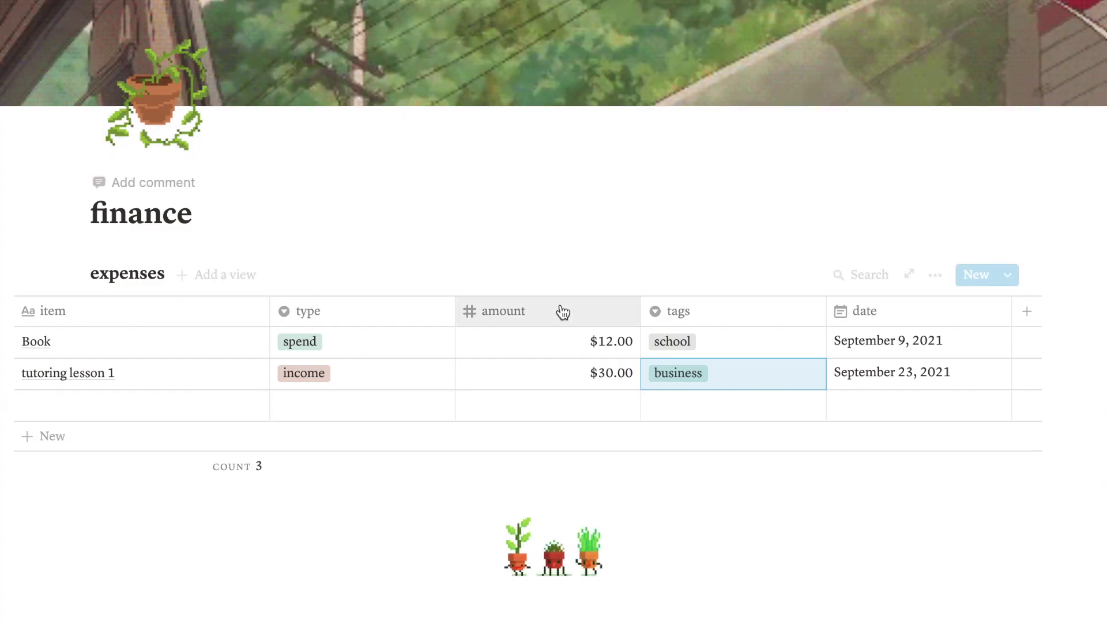
Step: Return to the home page and look over its page links, daily section and progress bars
{"action": "scroll", "coordinate": [559, 312], "scroll_direction": "left", "scroll_amount": 3}
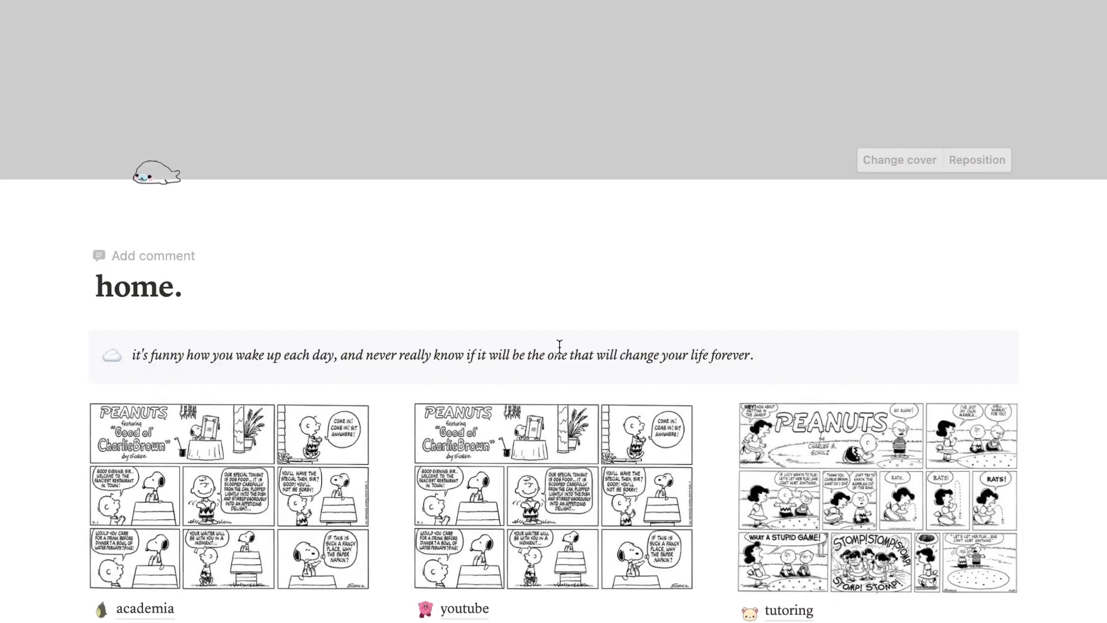
{"action": "scroll", "coordinate": [559, 346], "scroll_direction": "down", "scroll_amount": 7}
{"action": "scroll", "coordinate": [558, 346], "scroll_direction": "up", "scroll_amount": 3}
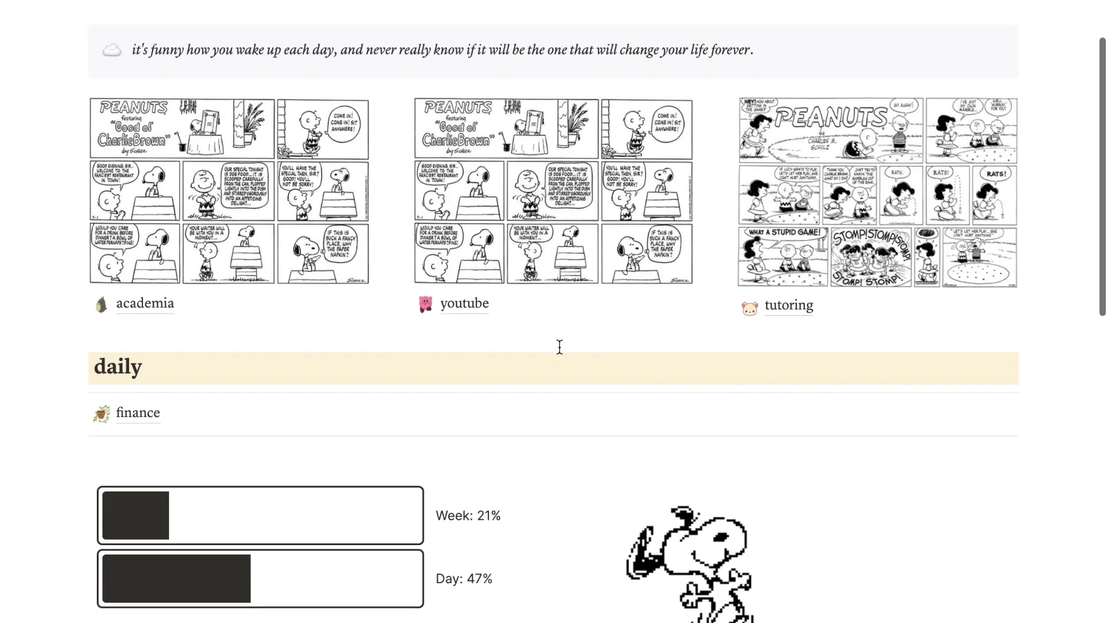